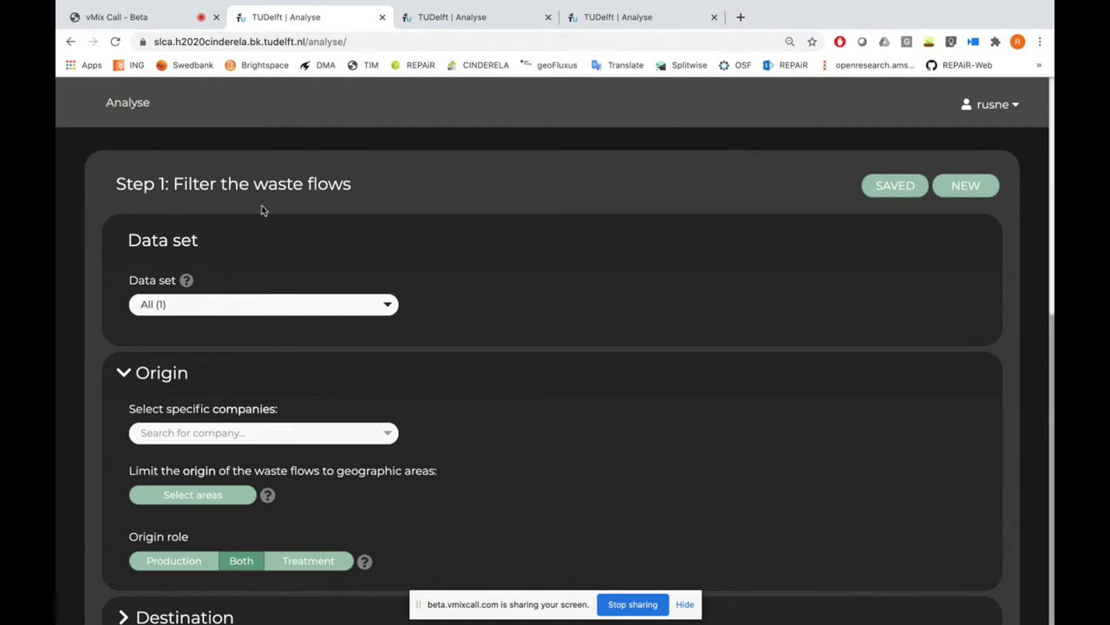
Step: Look over the waste flow filter sections and the available goal options on the analysis page
scroll(111, 320, "down", 7)
scroll(111, 319, "down", 1)
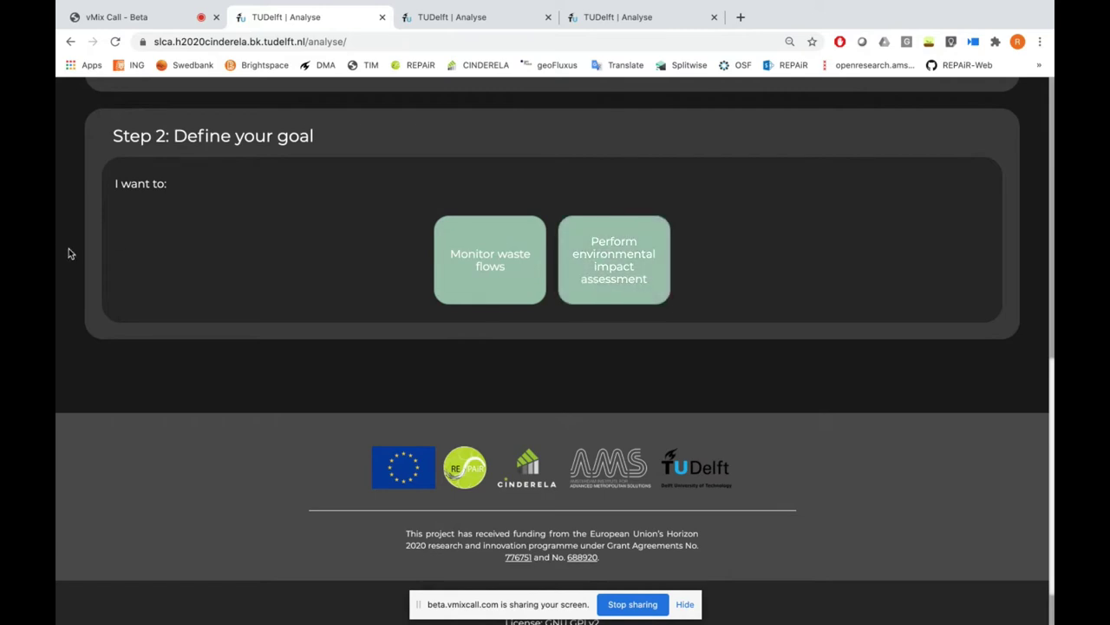
scroll(69, 250, "up", 10)
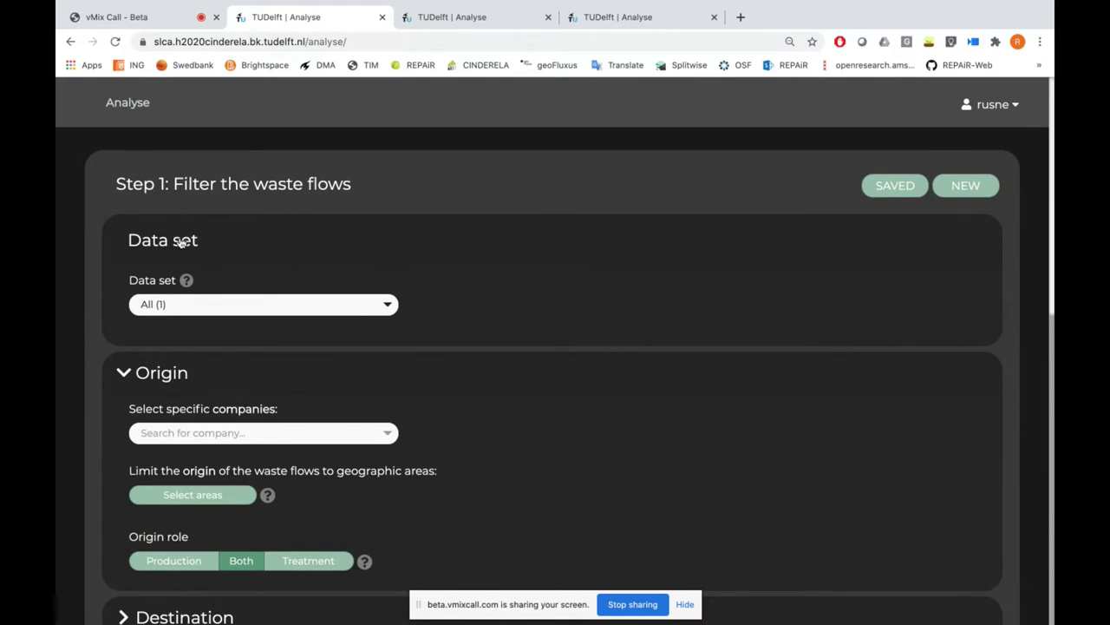
scroll(100, 266, "down", 2)
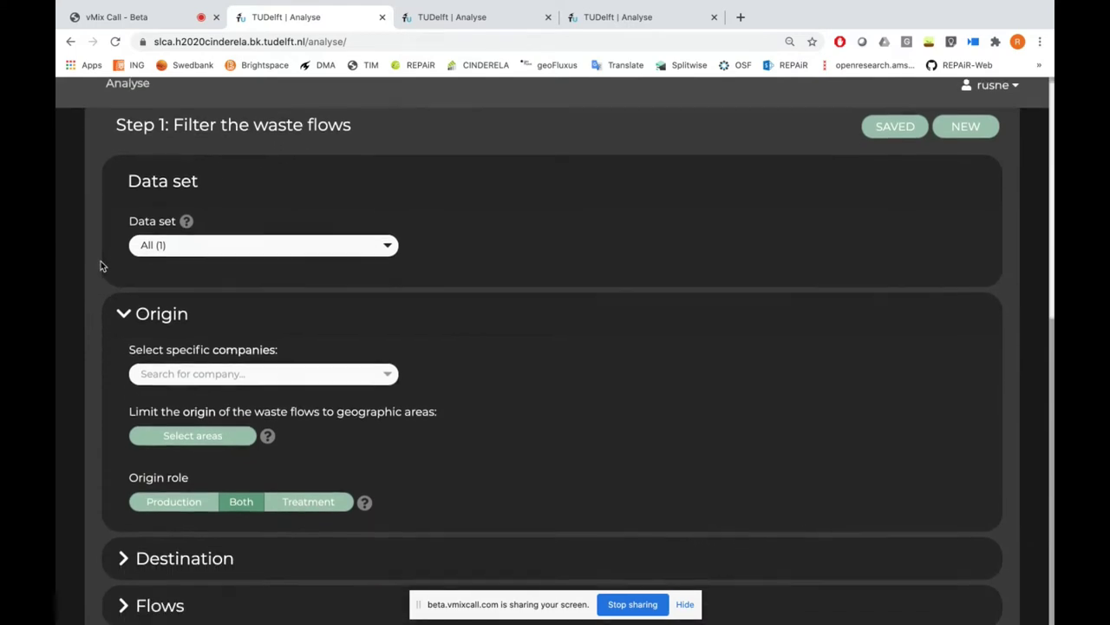
scroll(100, 265, "down", 2)
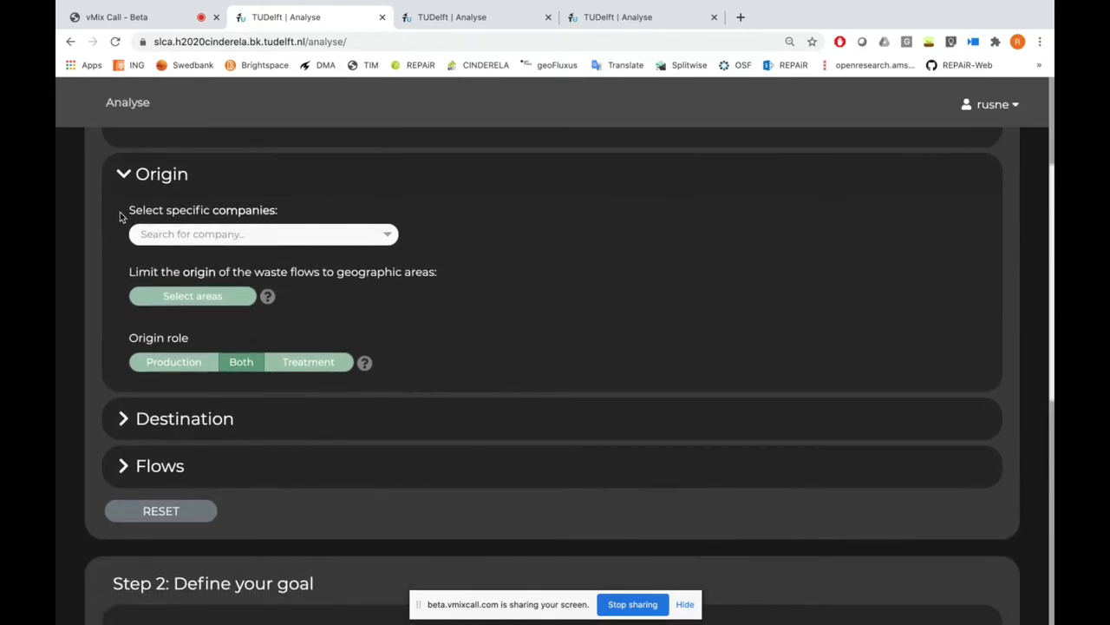
scroll(98, 238, "up", 4)
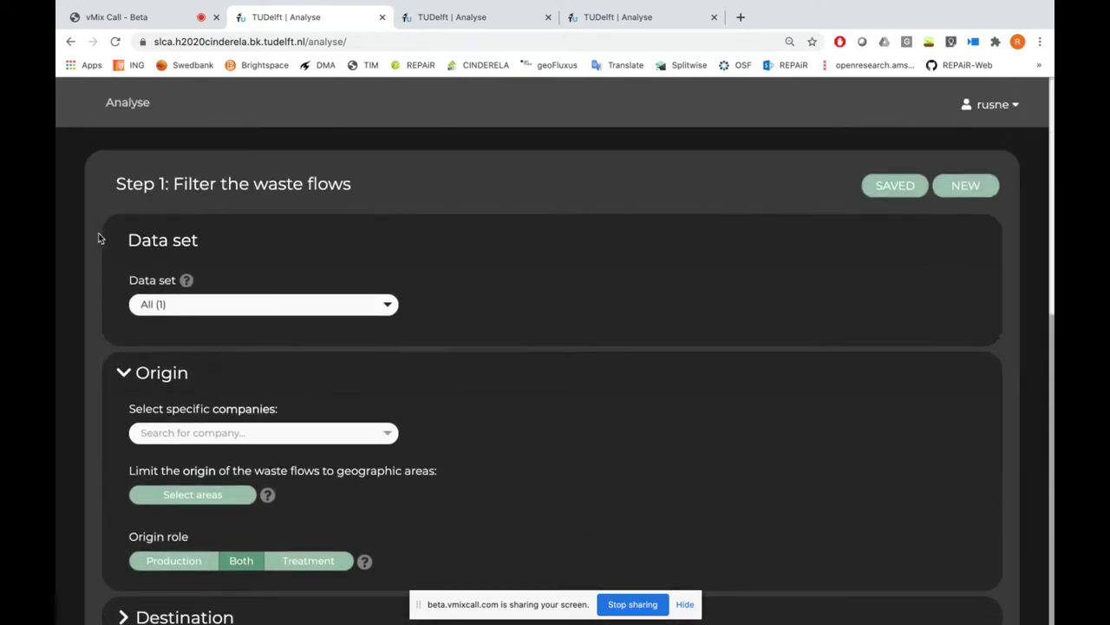
scroll(98, 232, "down", 4)
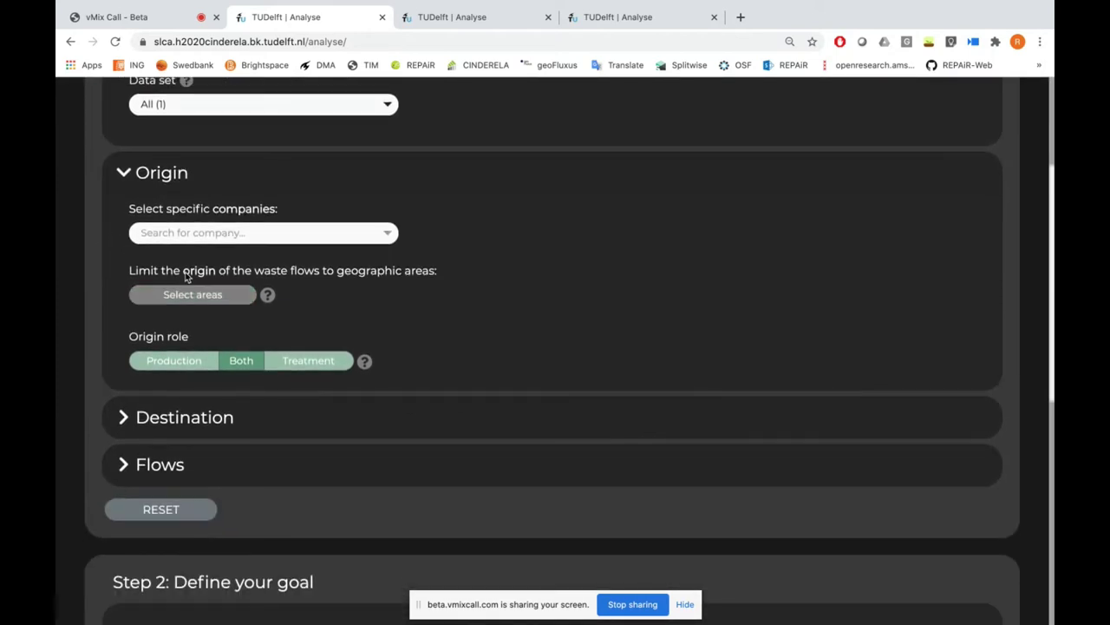
Step: Limit the origin of the waste flows to Amsterdam at the Municipality geographic level
left_click(198, 294)
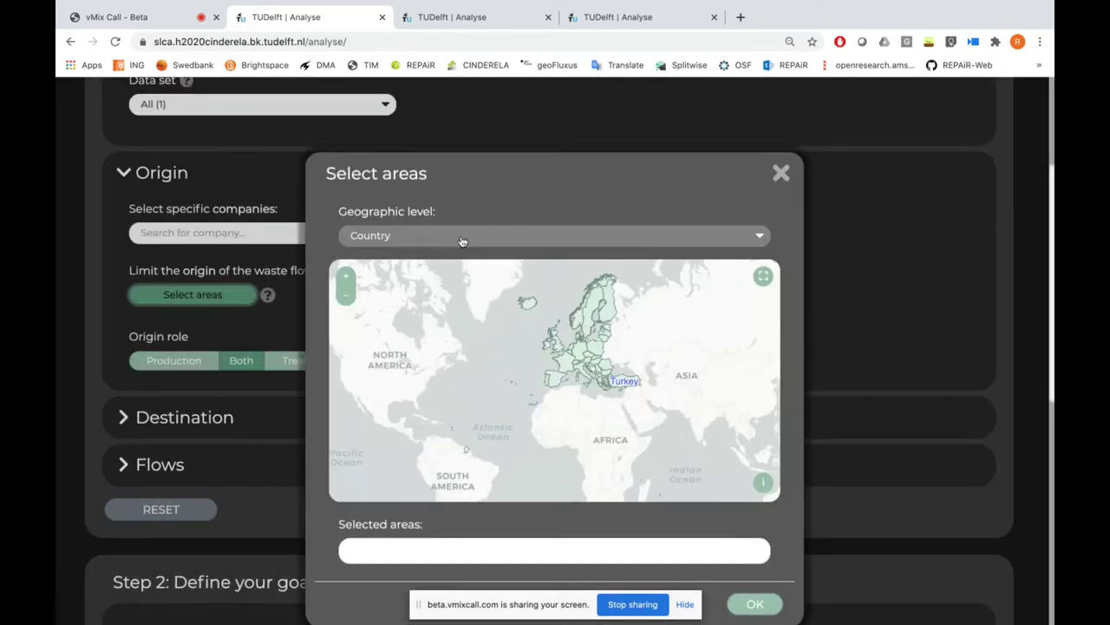
left_click(459, 236)
left_click(455, 308)
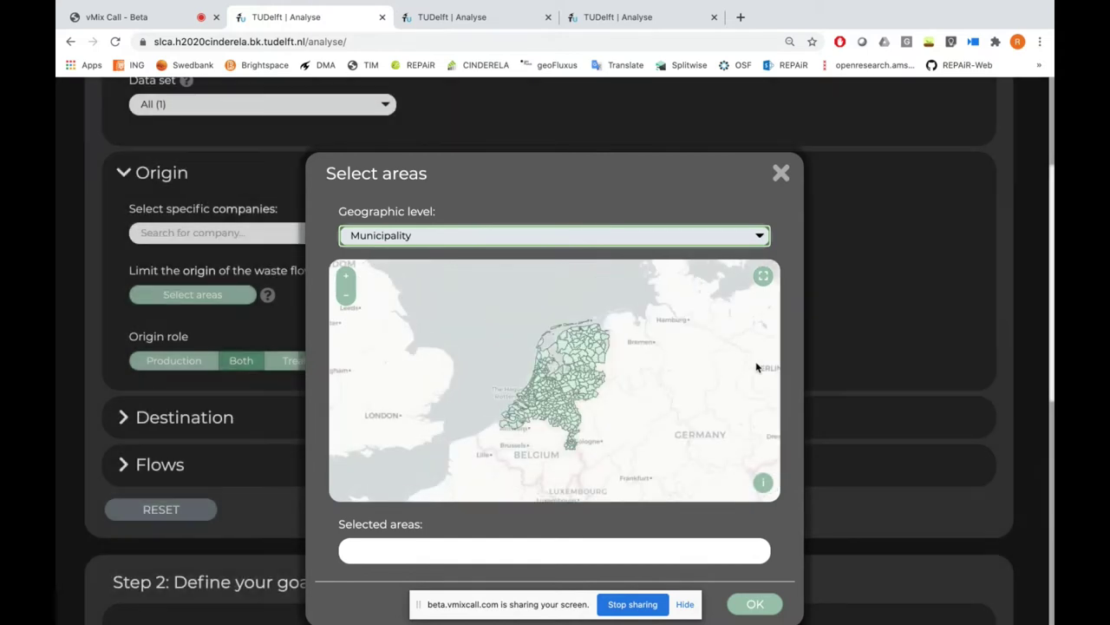
scroll(455, 331, "up", 5)
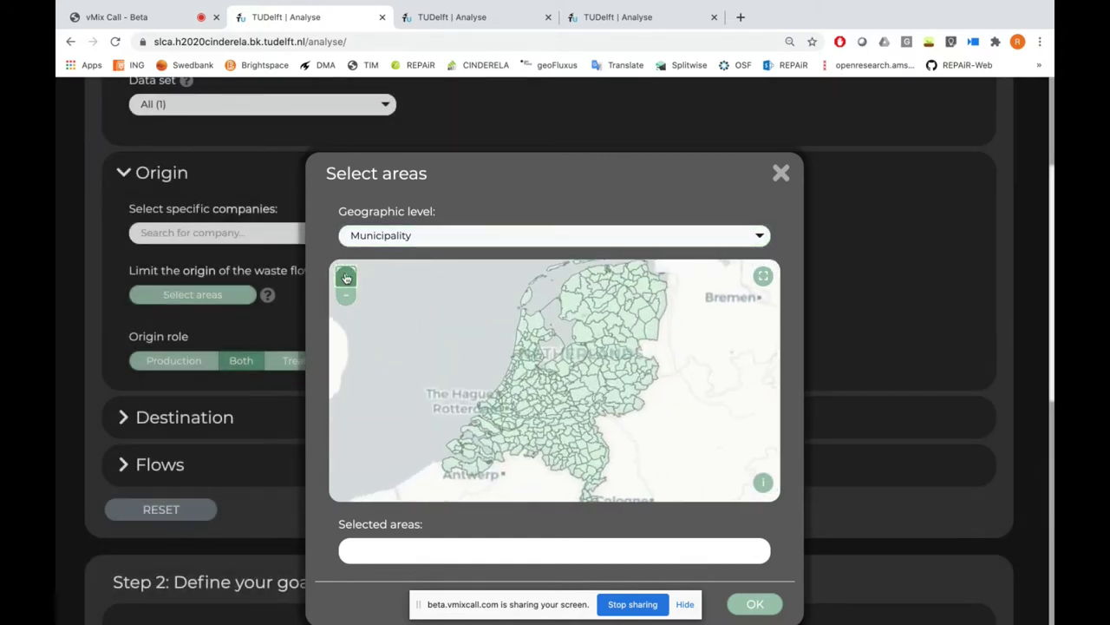
left_click(453, 314)
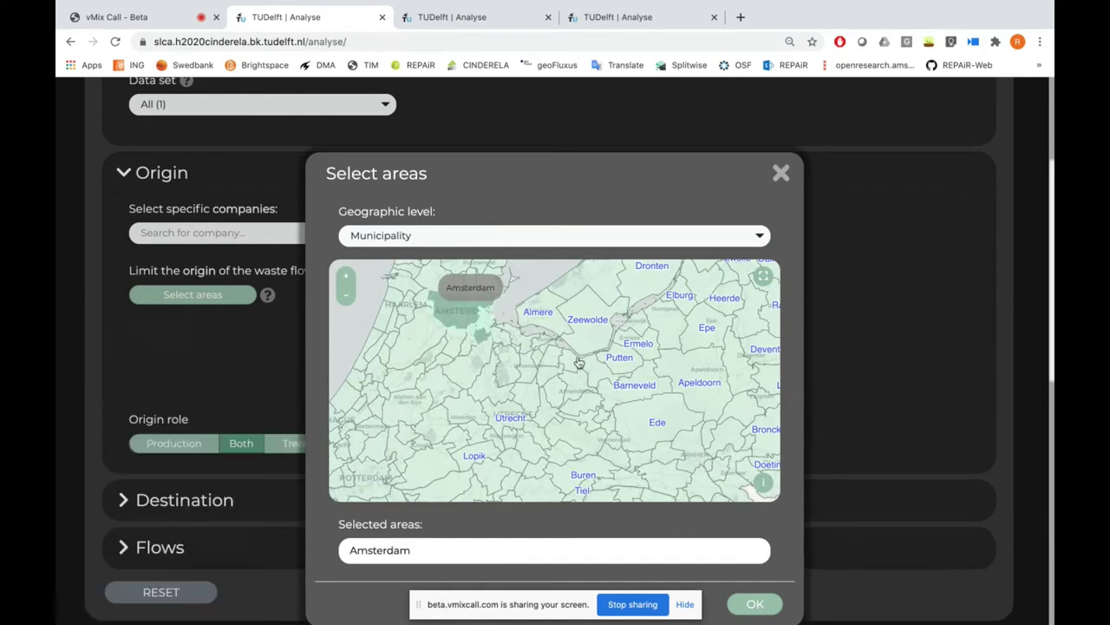
left_click(761, 600)
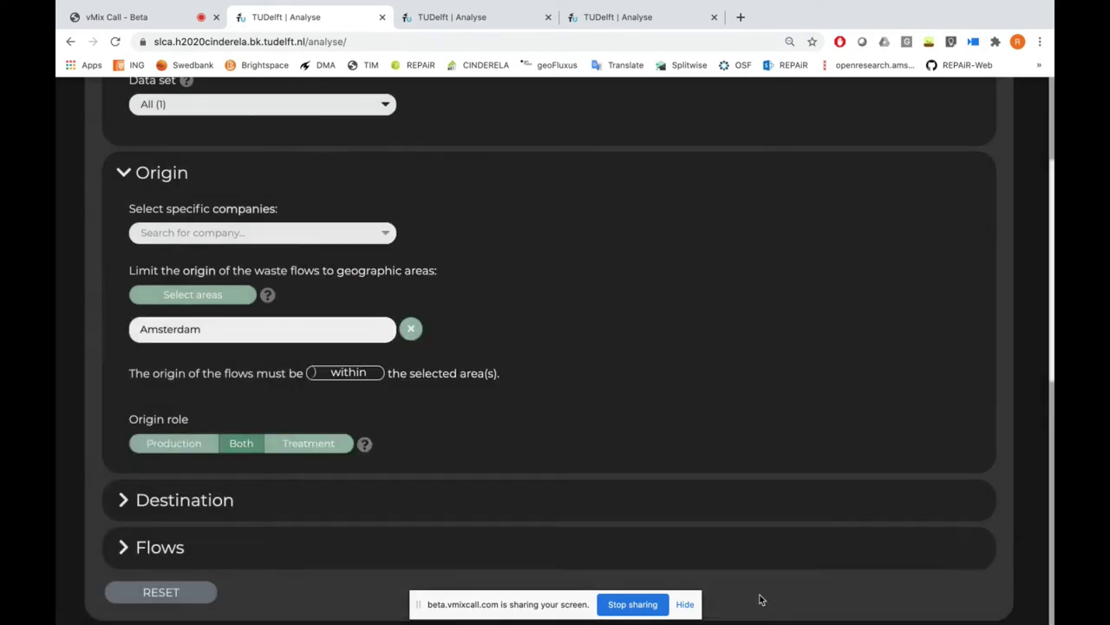
Step: Expand the Destination filters and review the company, area and role options
scroll(202, 379, "down", 2)
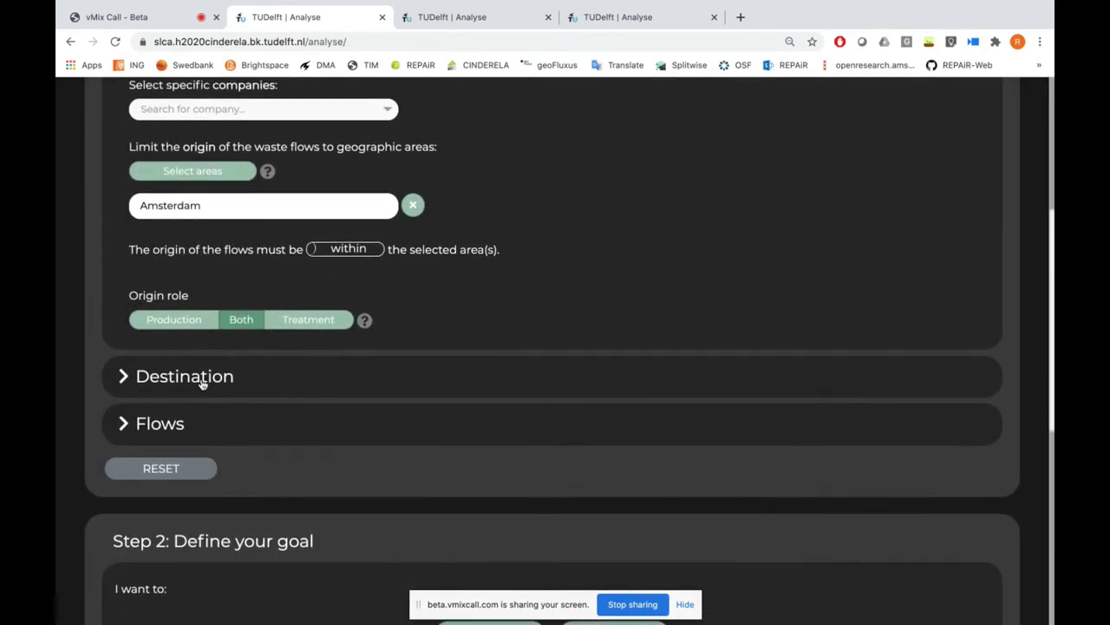
left_click(205, 376)
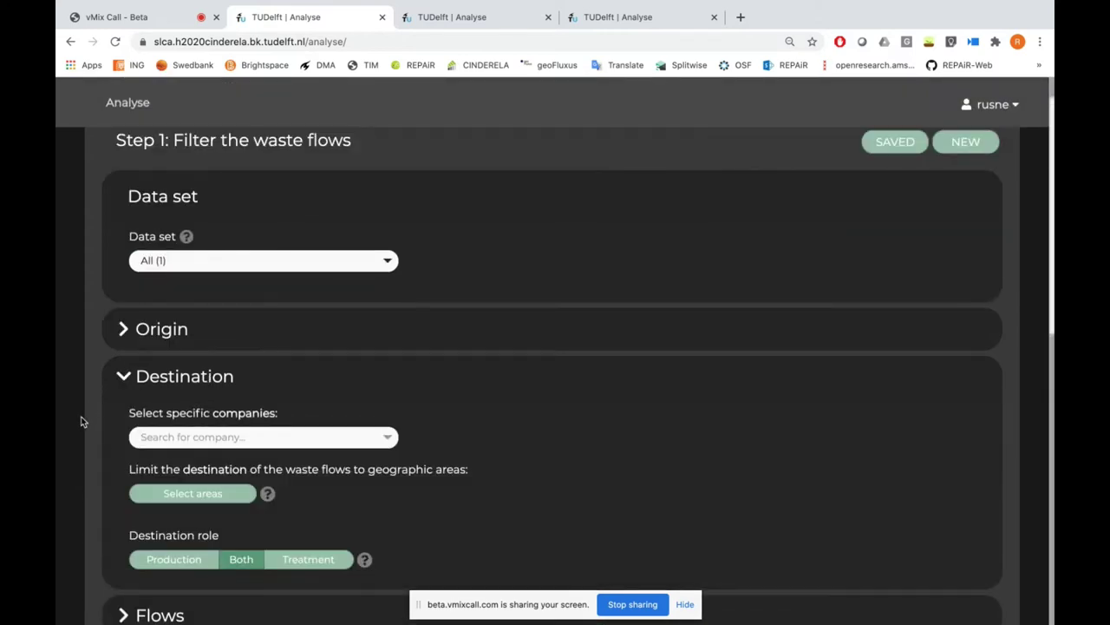
scroll(82, 425, "down", 3)
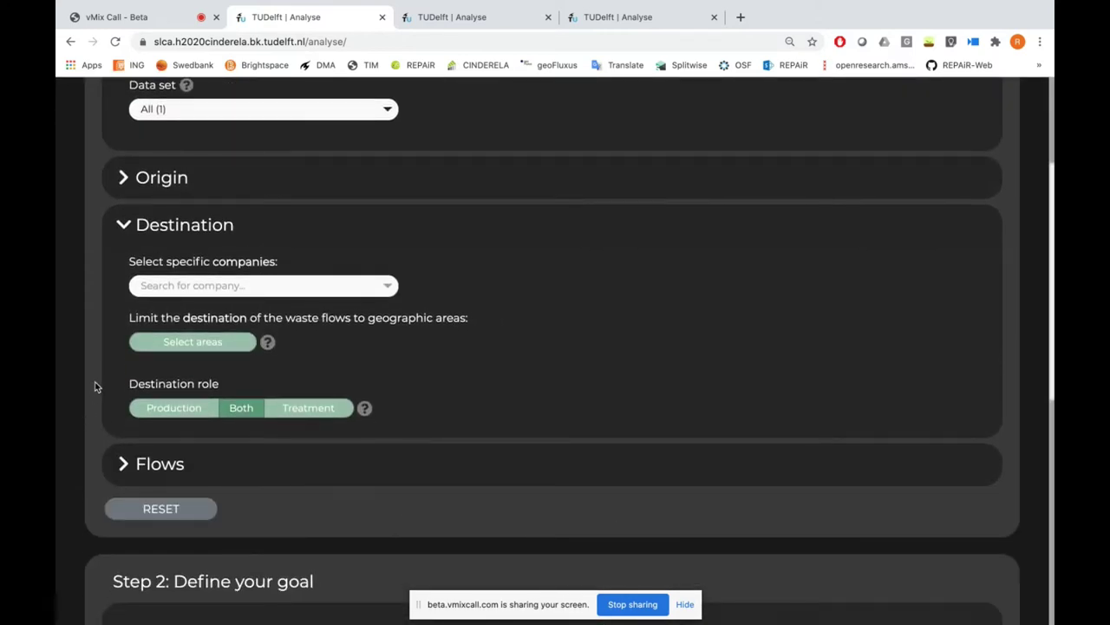
scroll(97, 387, "down", 2)
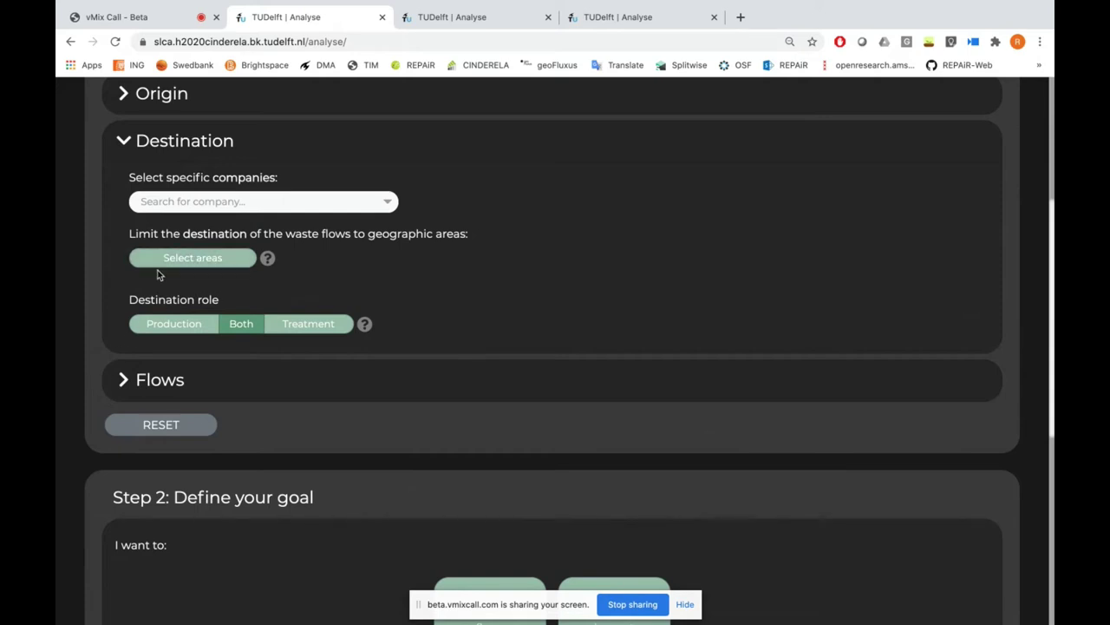
Step: Expand the Flows filters and restrict the Materials content to Glass
left_click(161, 371)
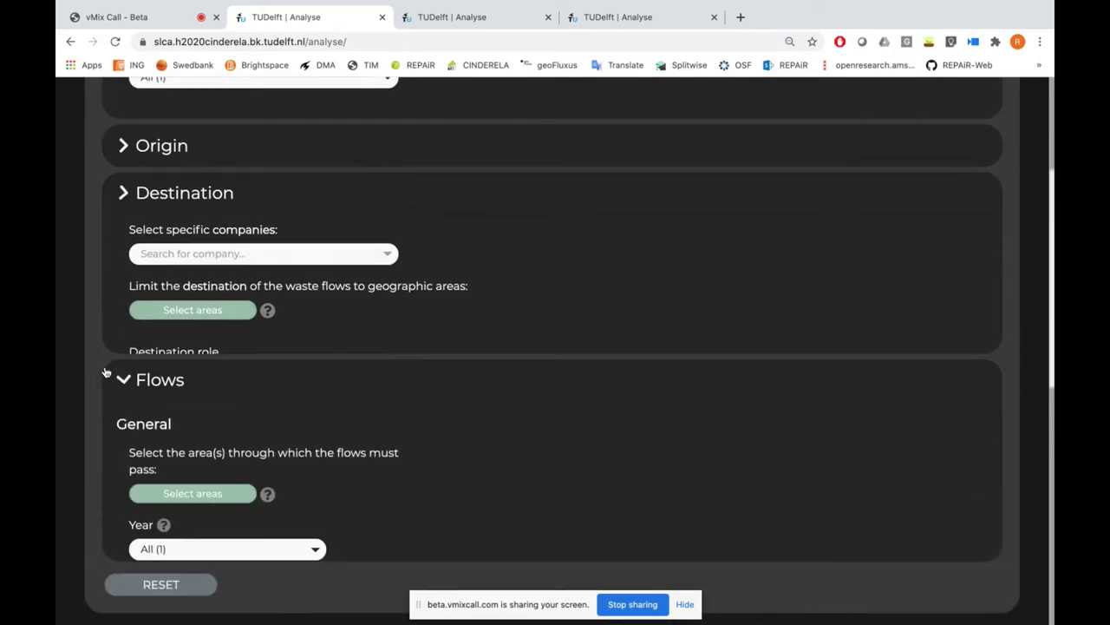
scroll(102, 402, "down", 3)
scroll(102, 403, "down", 3)
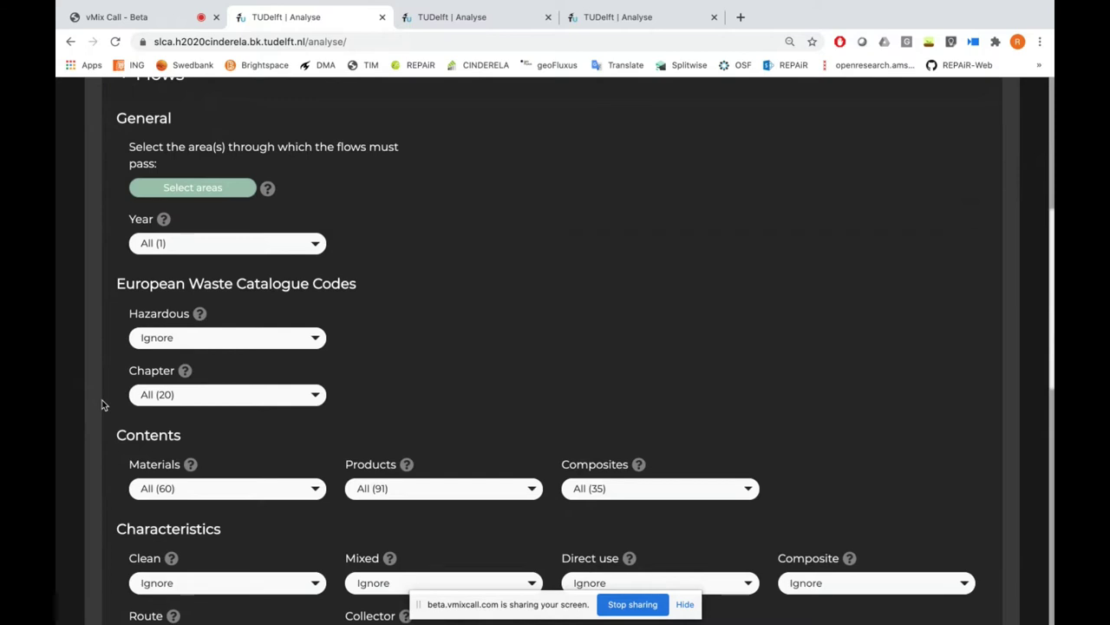
scroll(102, 403, "down", 2)
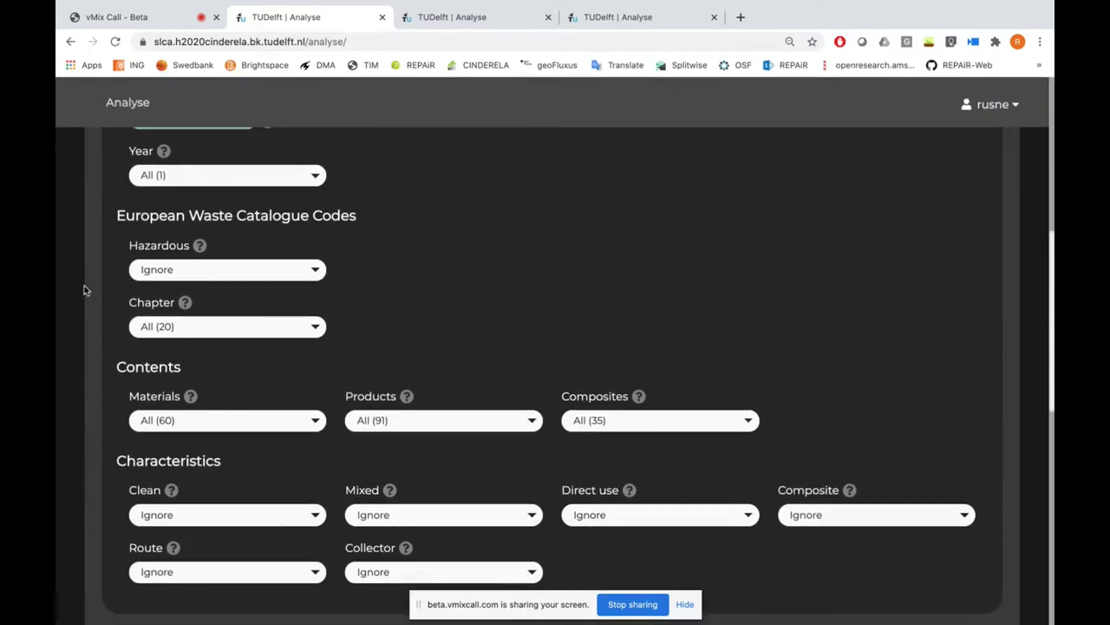
scroll(99, 359, "down", 3)
left_click(160, 326)
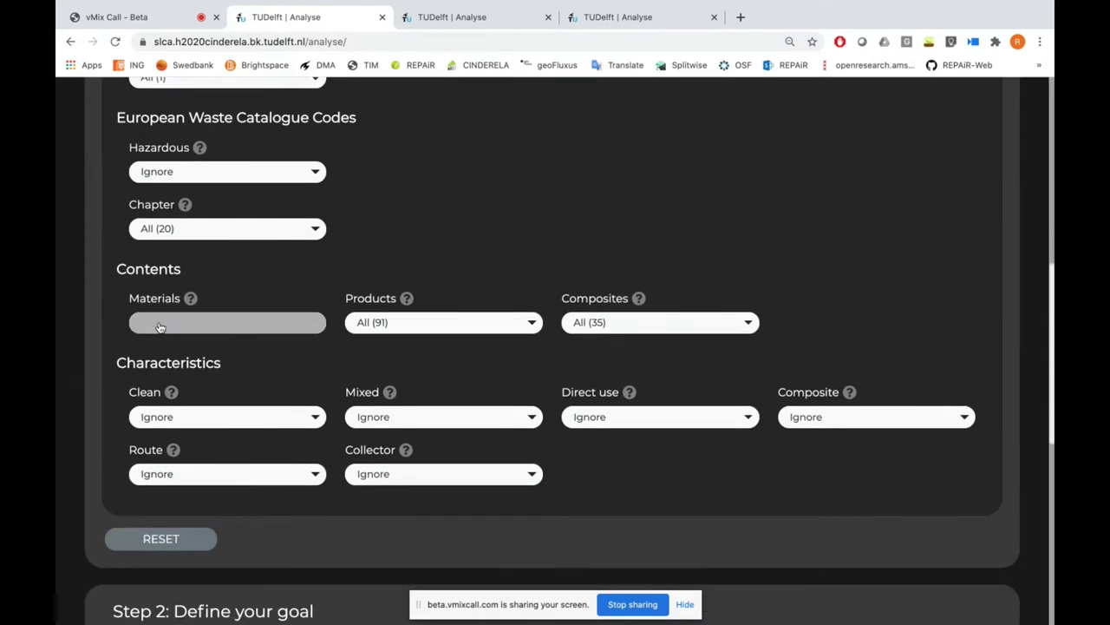
type("g")
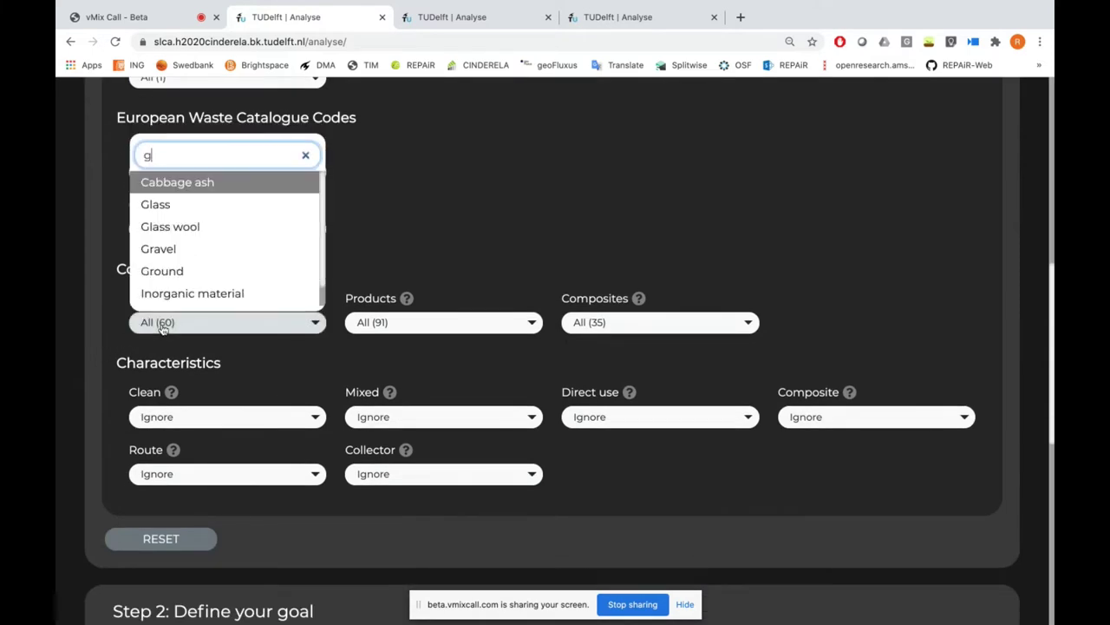
type("las")
left_click(188, 385)
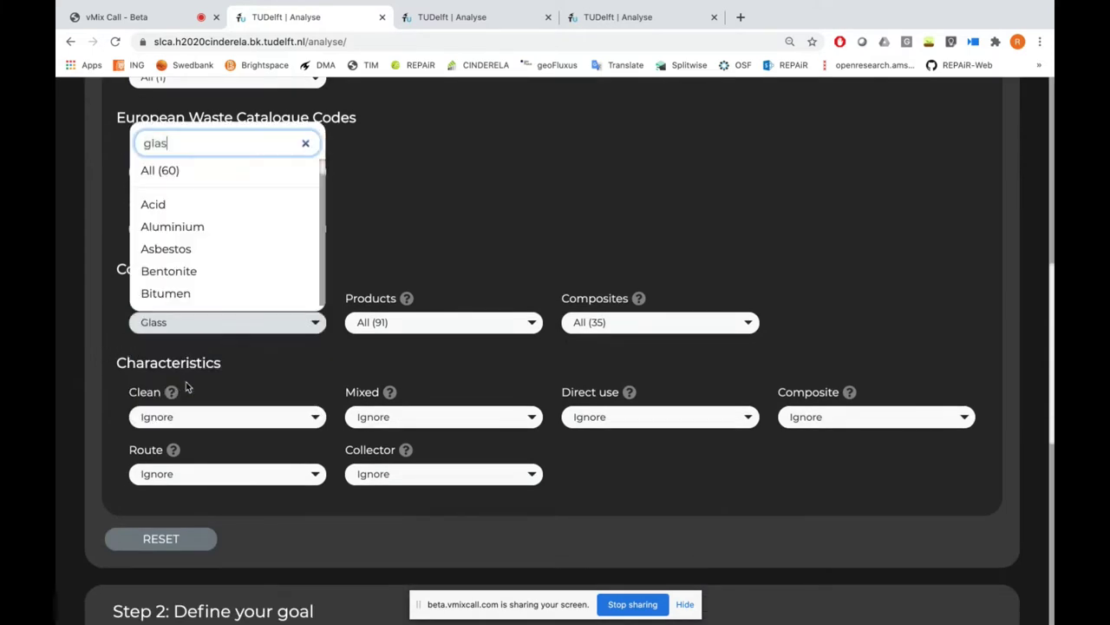
left_click(101, 359)
Step: Choose monitoring waste flows as the goal of the analysis
scroll(102, 359, "down", 4)
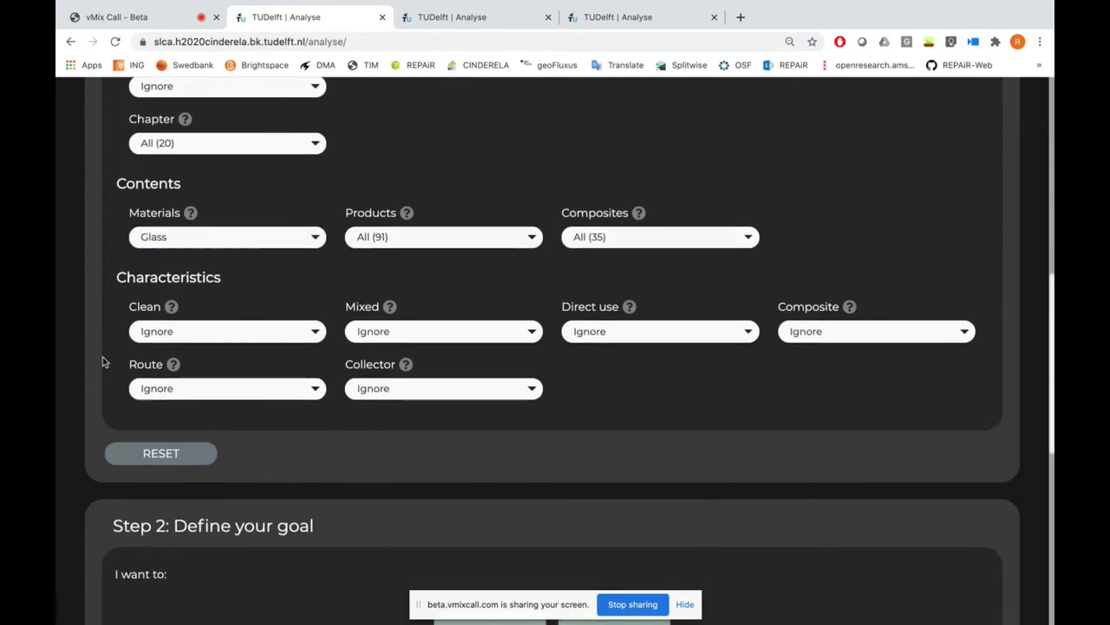
scroll(102, 356, "down", 3)
left_click(489, 491)
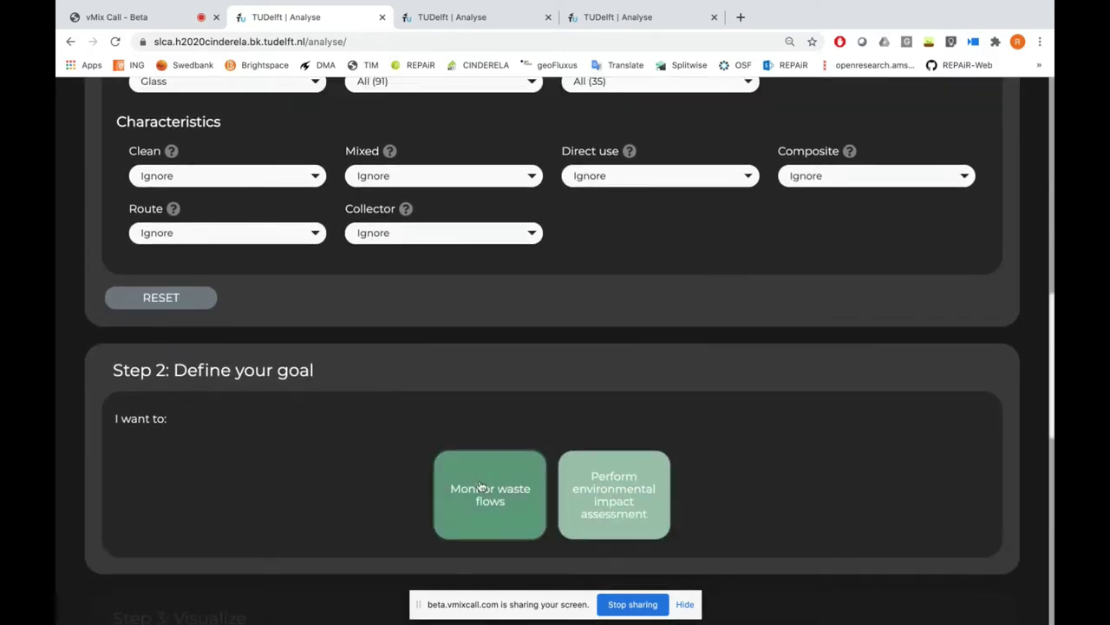
Step: Enable Time and Space as the two dimensions for the visualization
scroll(321, 405, "down", 3)
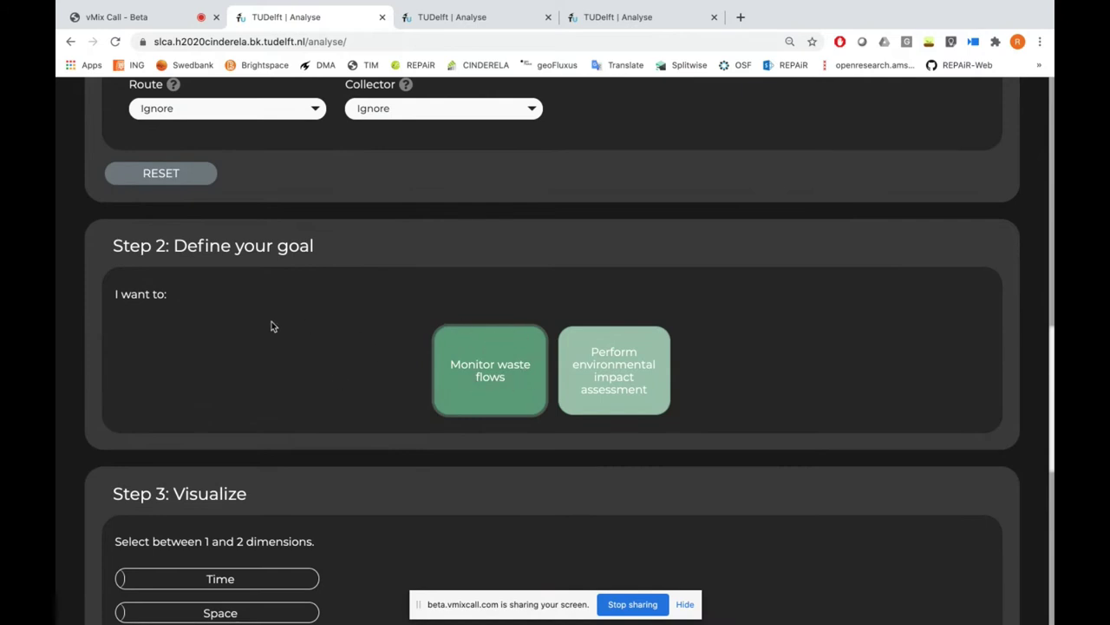
scroll(271, 325, "down", 2)
scroll(272, 326, "down", 3)
left_click(239, 371)
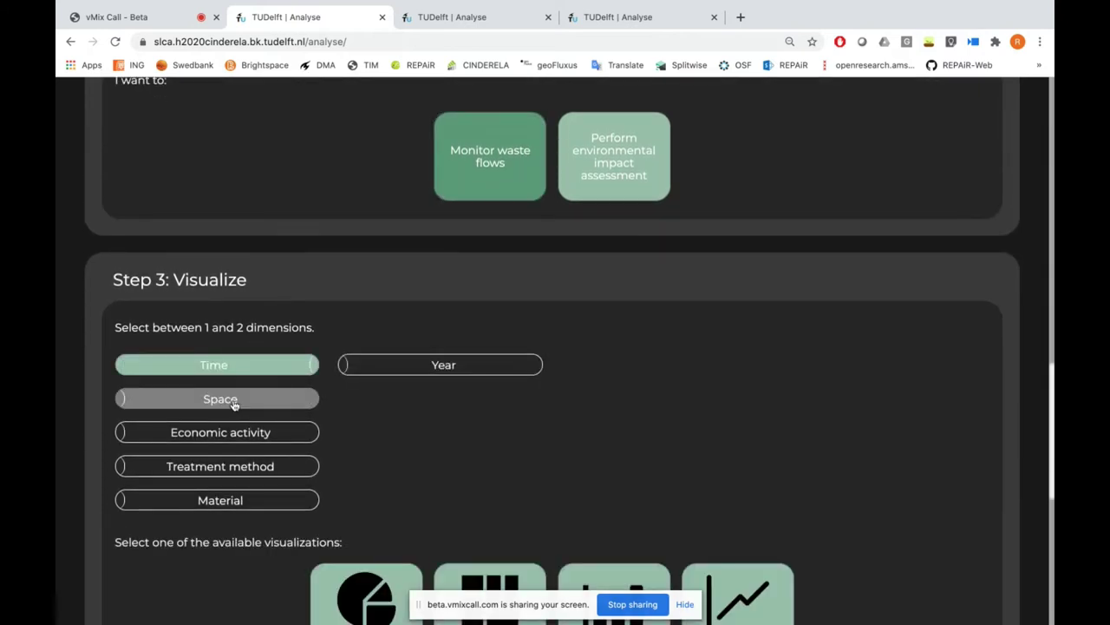
left_click(235, 400)
scroll(82, 384, "down", 3)
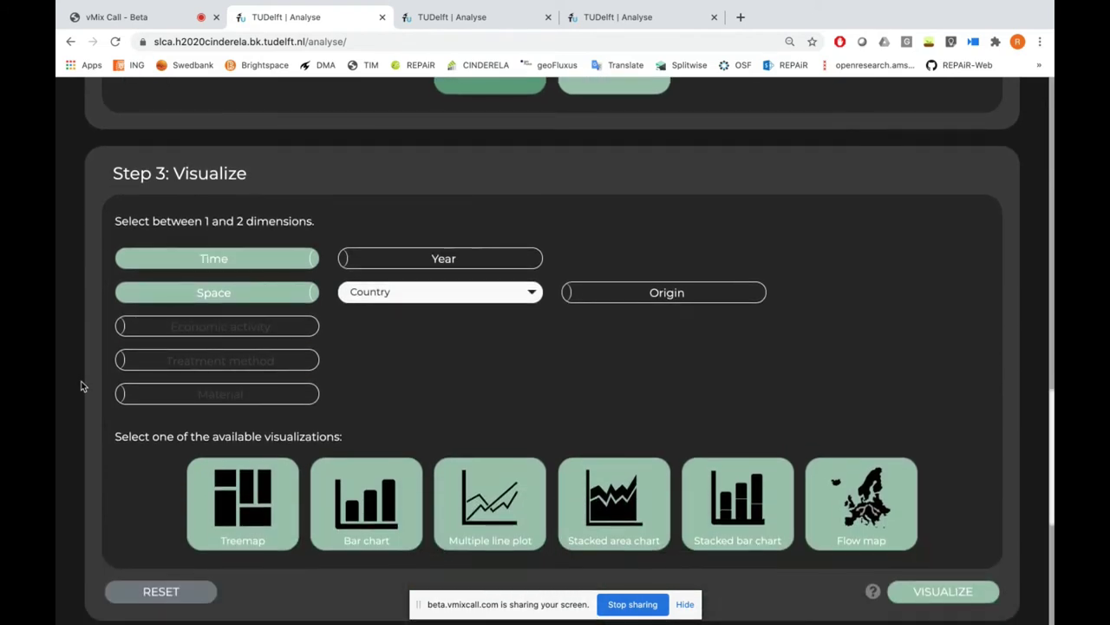
Step: Set the Space dimension to Municipality level and generate a Flow map visualization
left_click(476, 300)
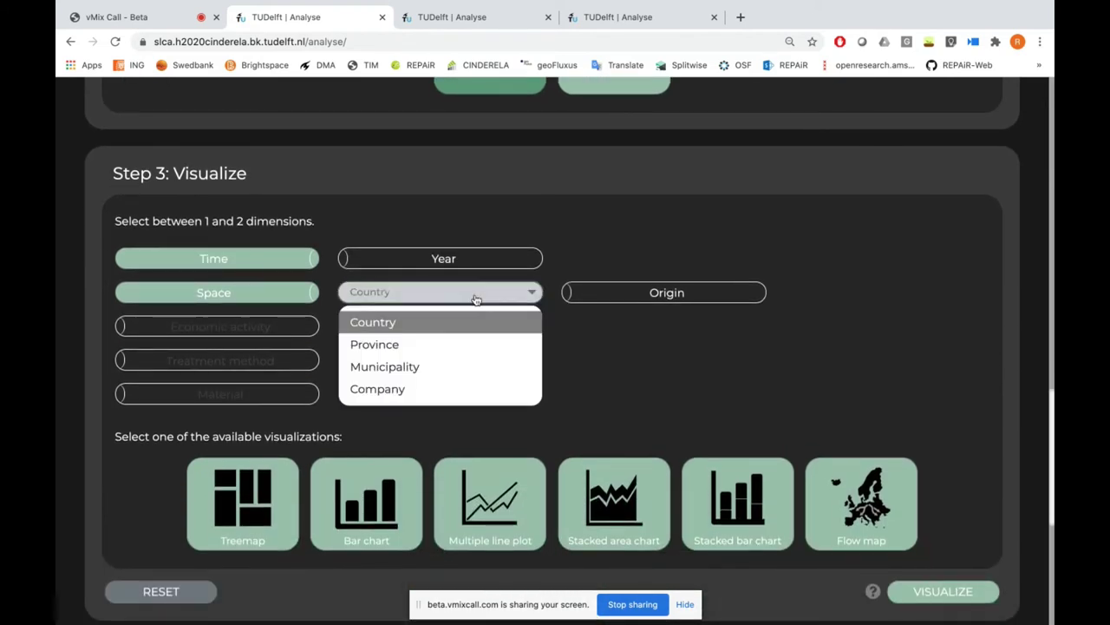
left_click(472, 367)
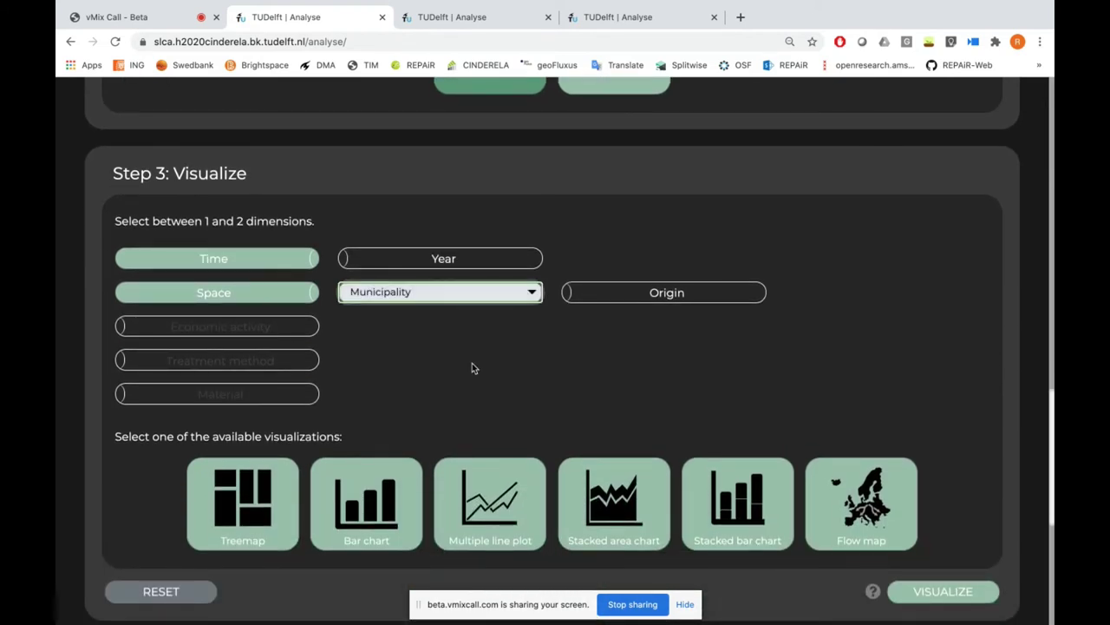
left_click(527, 299)
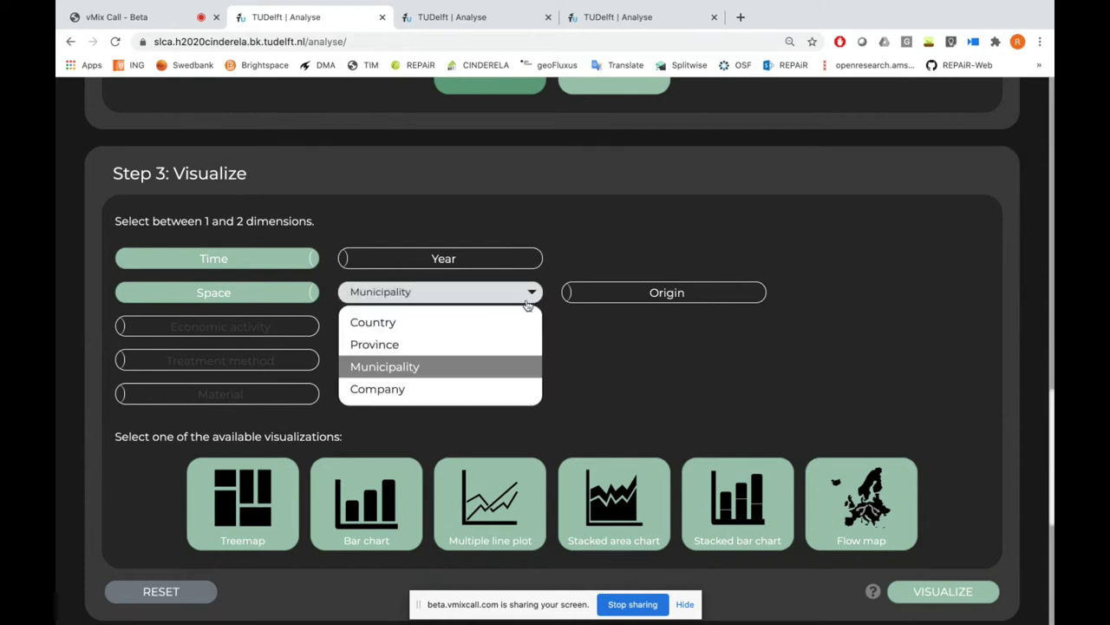
left_click(506, 373)
left_click(862, 503)
left_click(942, 590)
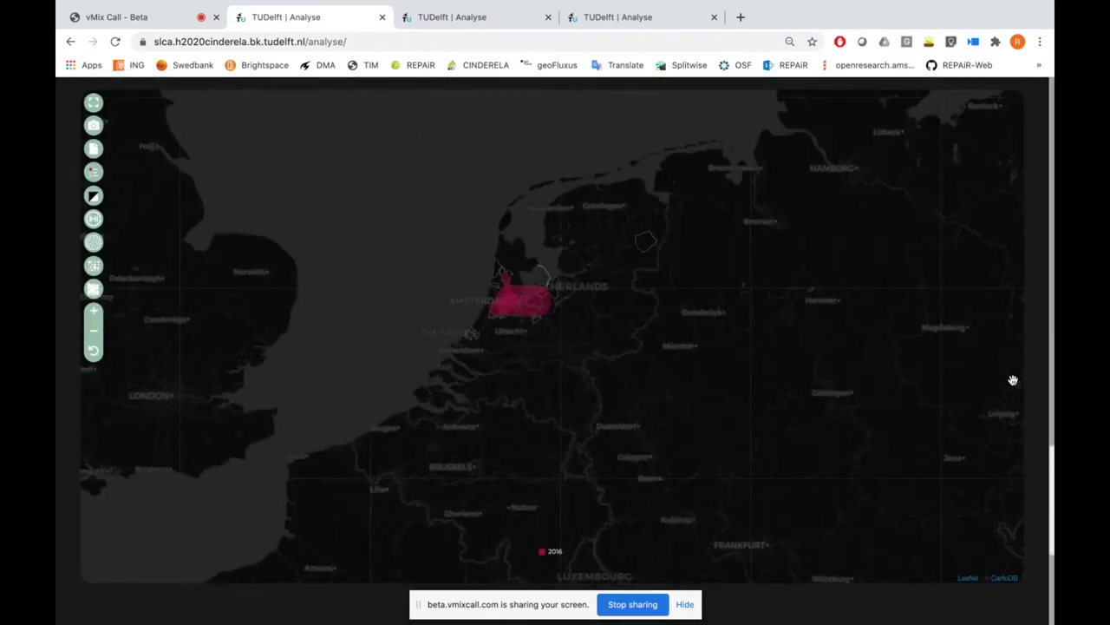
Step: Switch the Time dimension from Year to Month and generate the flow map again
scroll(1038, 384, "up", 10)
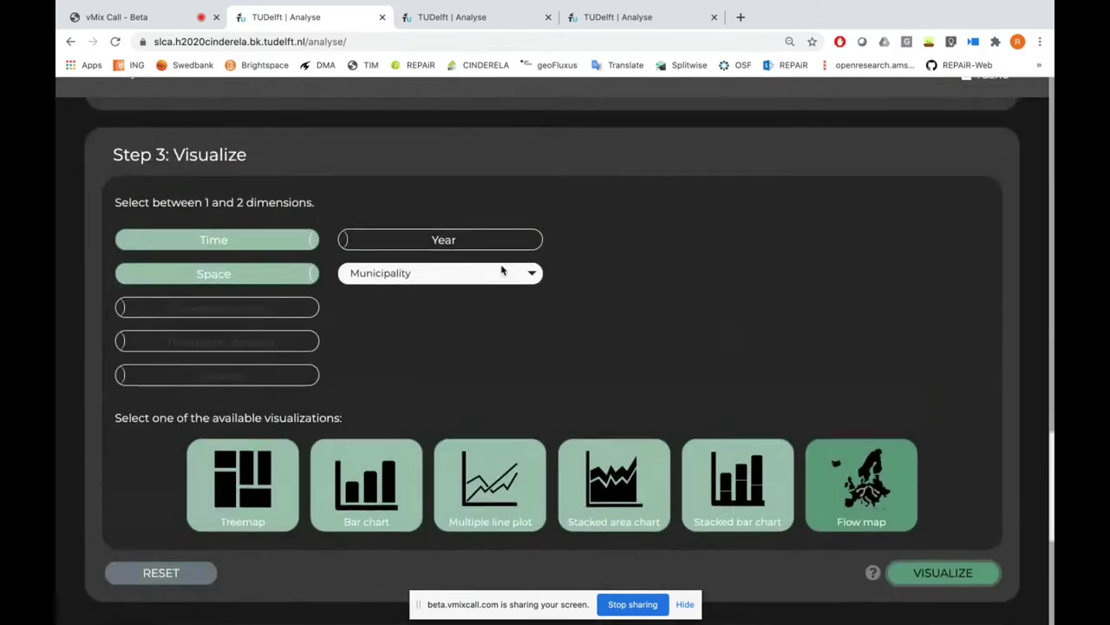
left_click(462, 240)
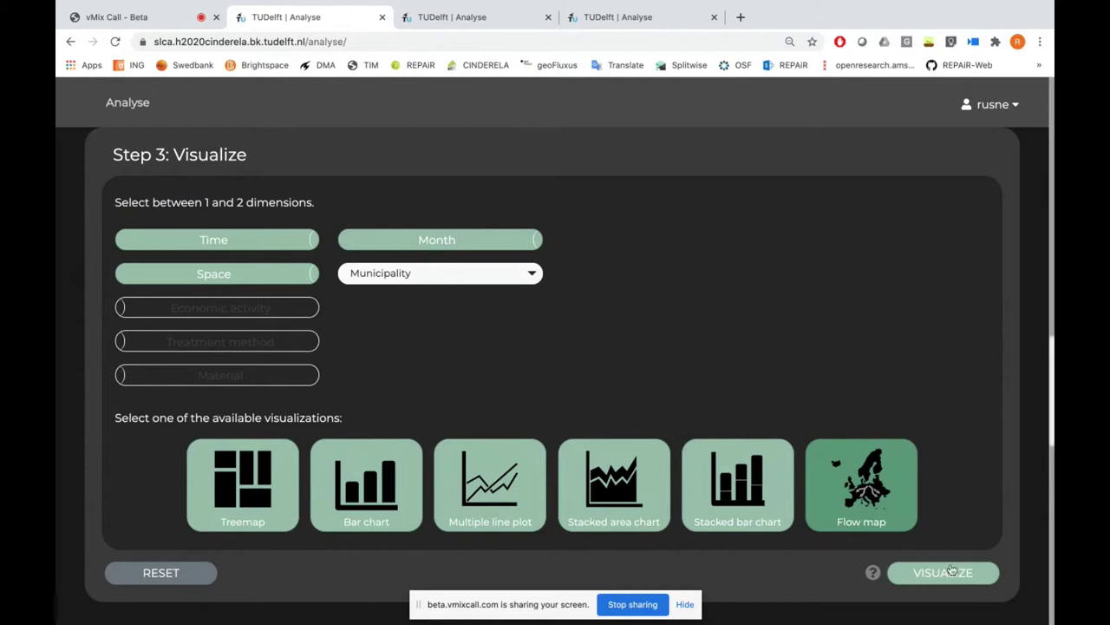
left_click(946, 573)
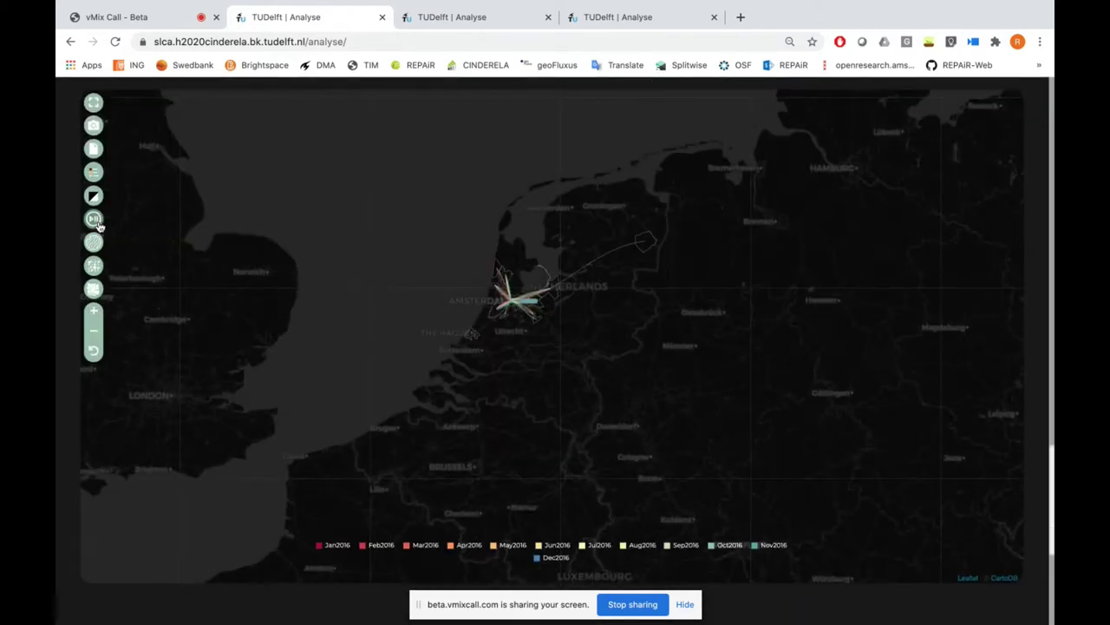
Step: Examine the monthly flows around Amsterdam up close on the flow map
left_click(93, 314)
left_click(93, 314)
left_click_drag(255, 208, 401, 352)
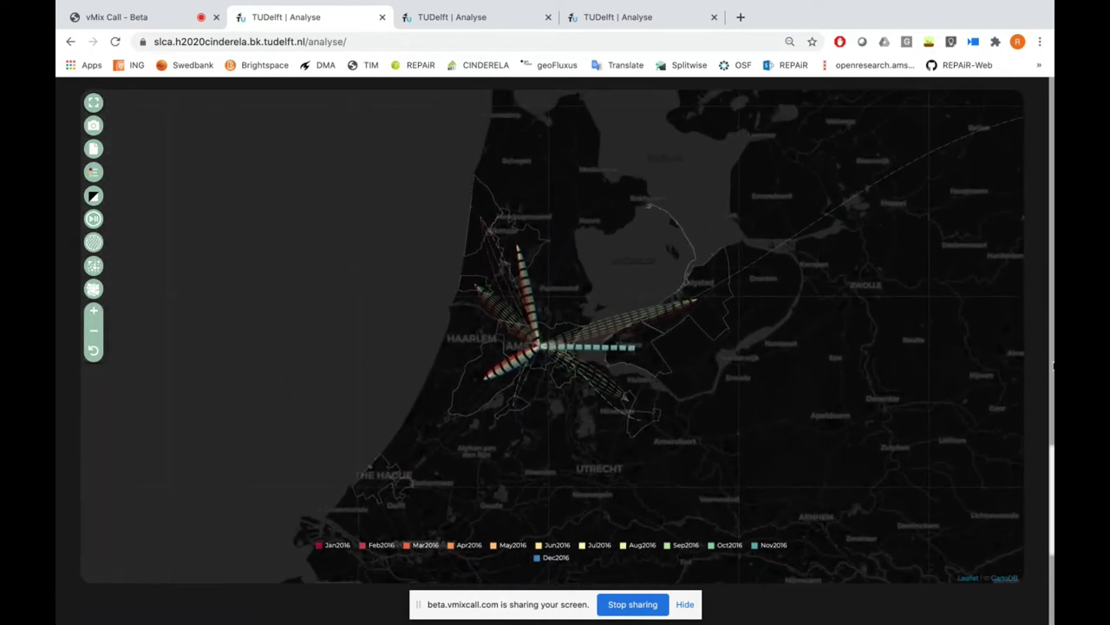
mouse_move(541, 349)
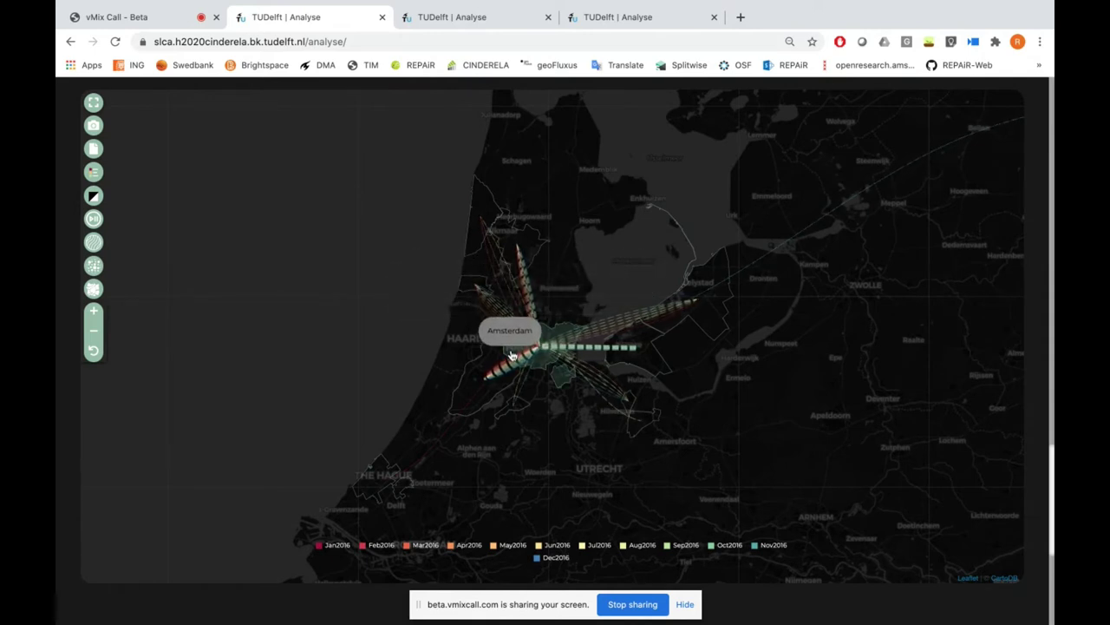
Step: Switch to the wood waste analysis and review its material filter, goal, Month and Company dimensions, and chosen visualization
mouse_move(531, 362)
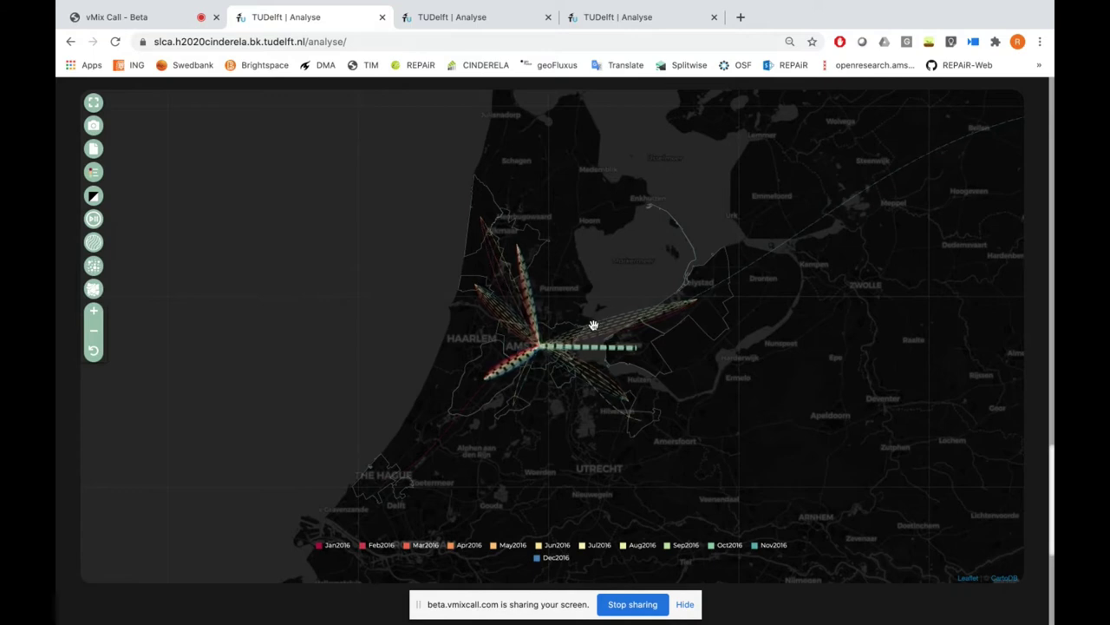
left_click(466, 13)
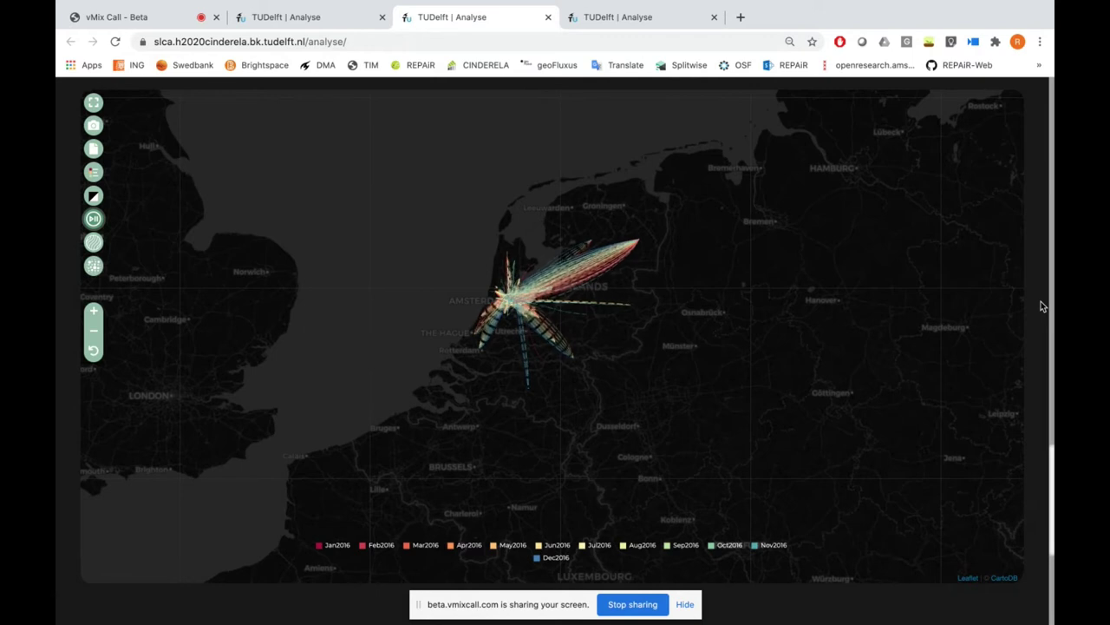
scroll(1041, 306, "up", 2)
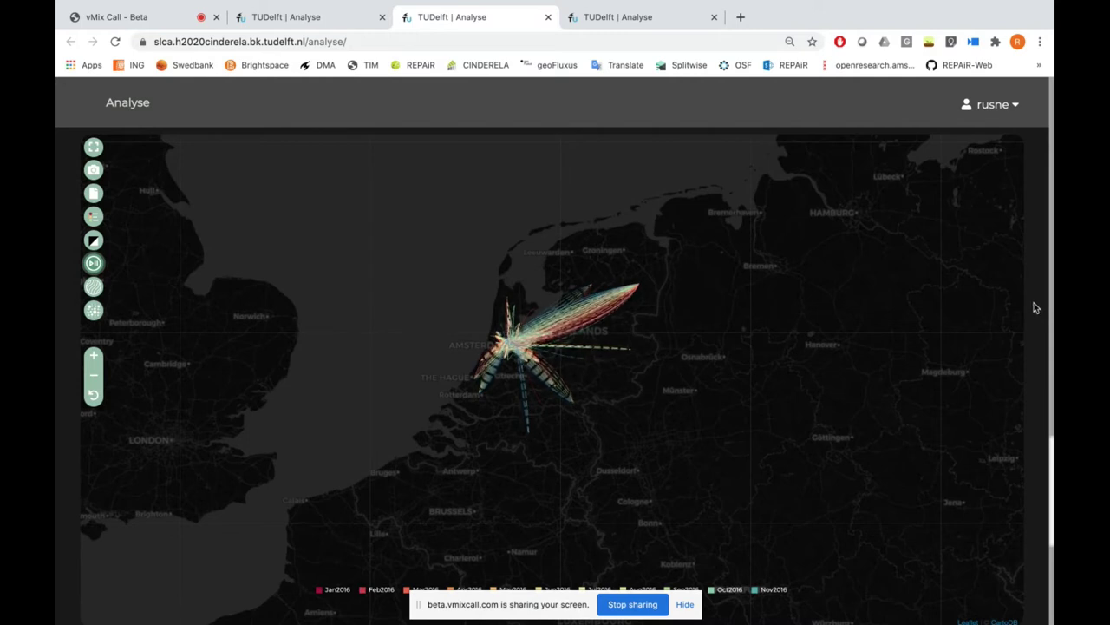
scroll(1035, 307, "up", 10)
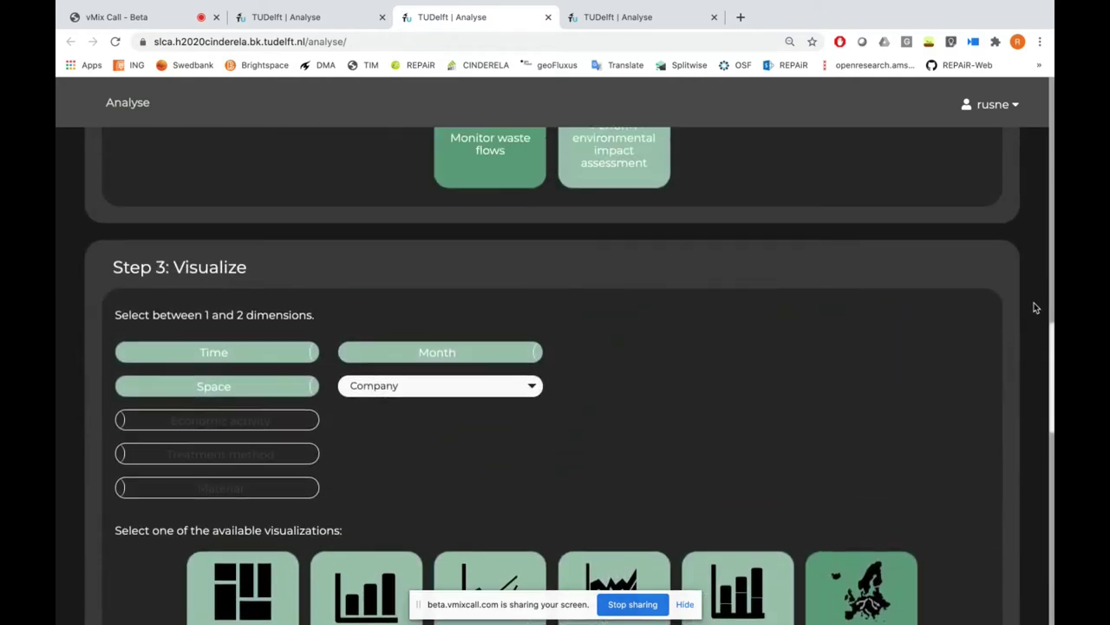
scroll(1035, 307, "up", 10)
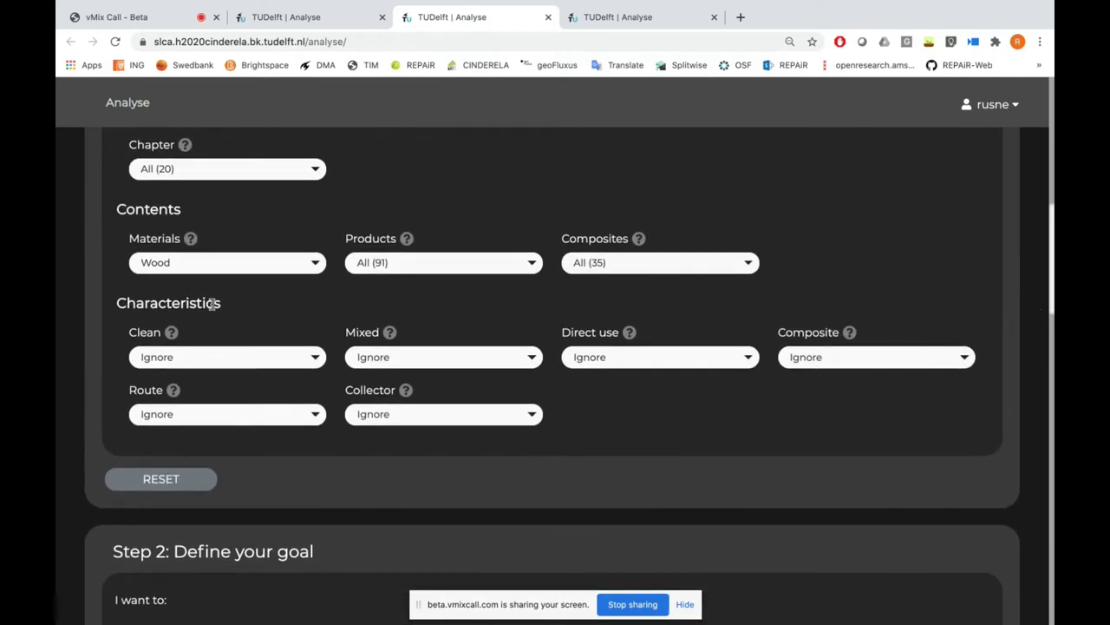
scroll(93, 368, "down", 2)
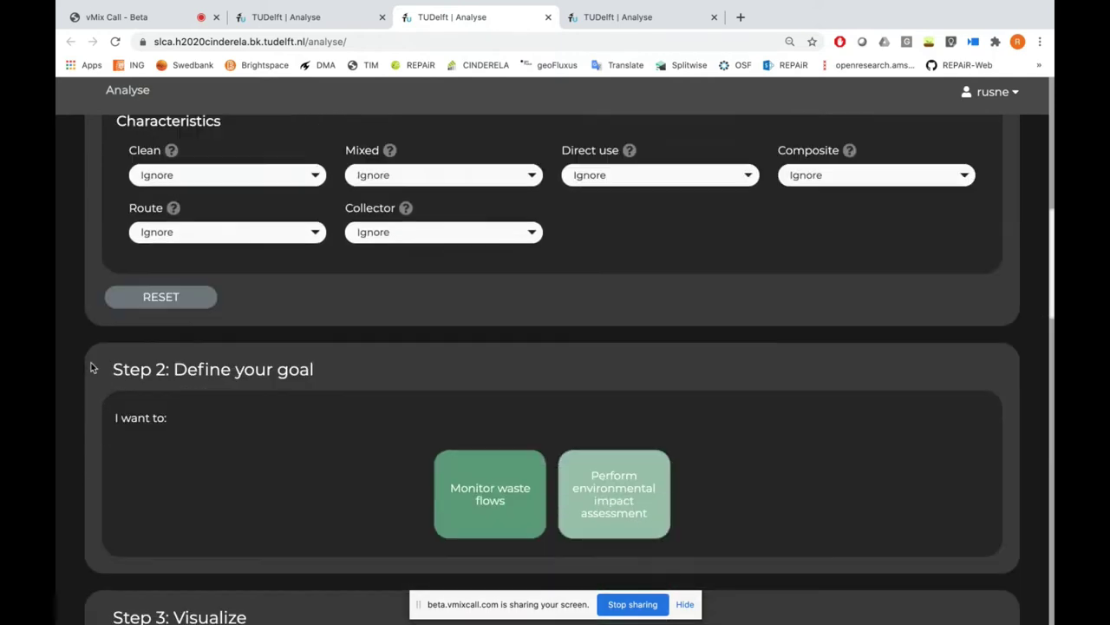
scroll(93, 367, "down", 5)
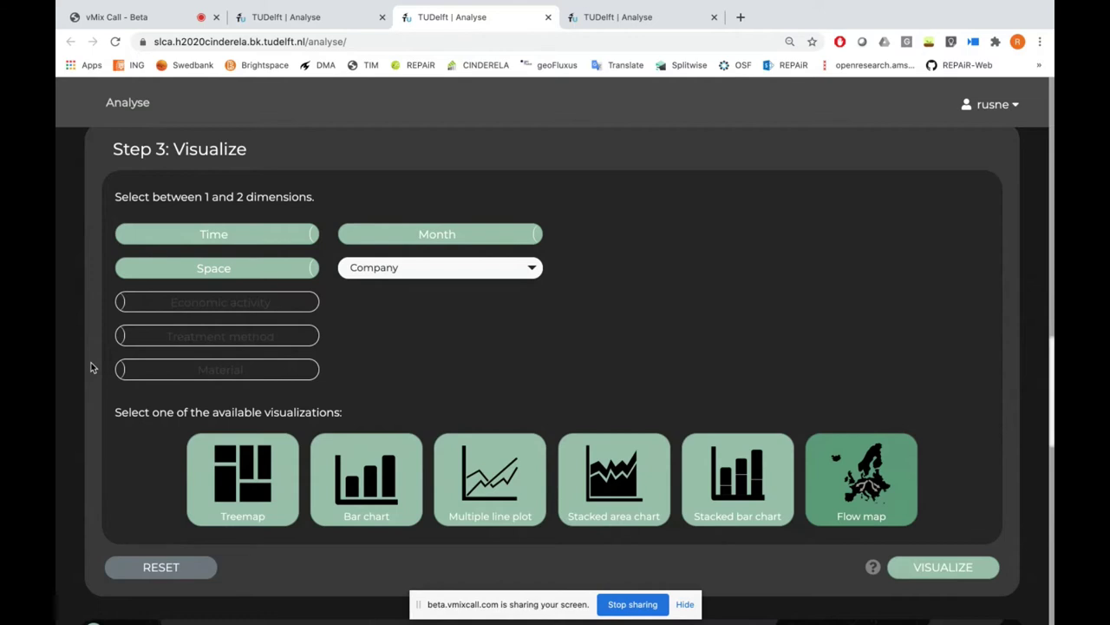
scroll(93, 367, "down", 7)
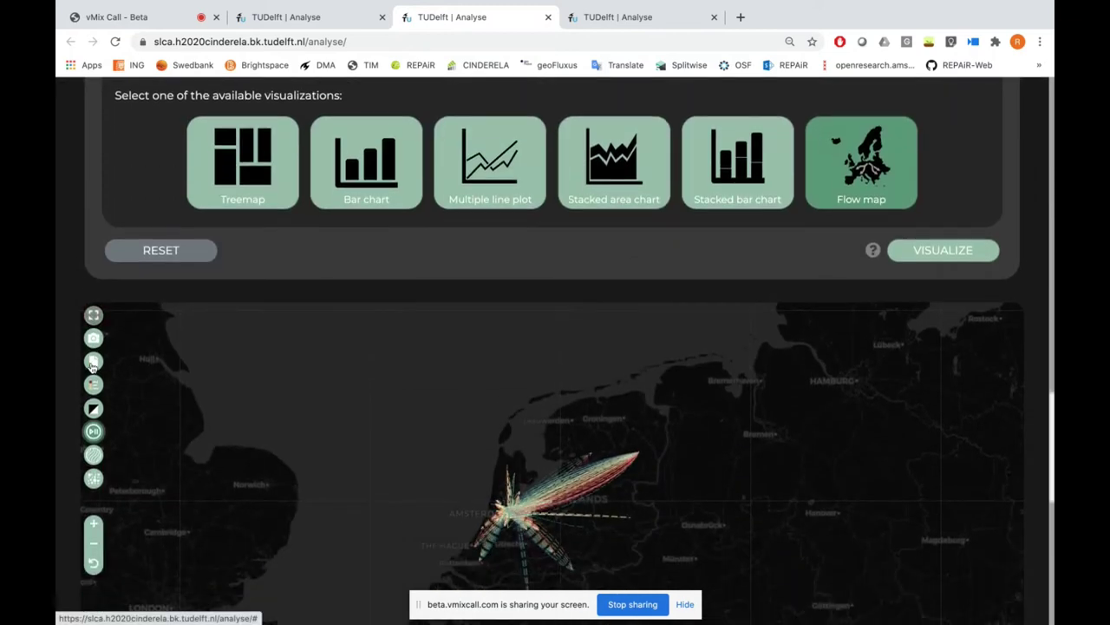
Step: Examine the monthly company-to-company wood waste flows up close on the flow map
scroll(74, 377, "down", 2)
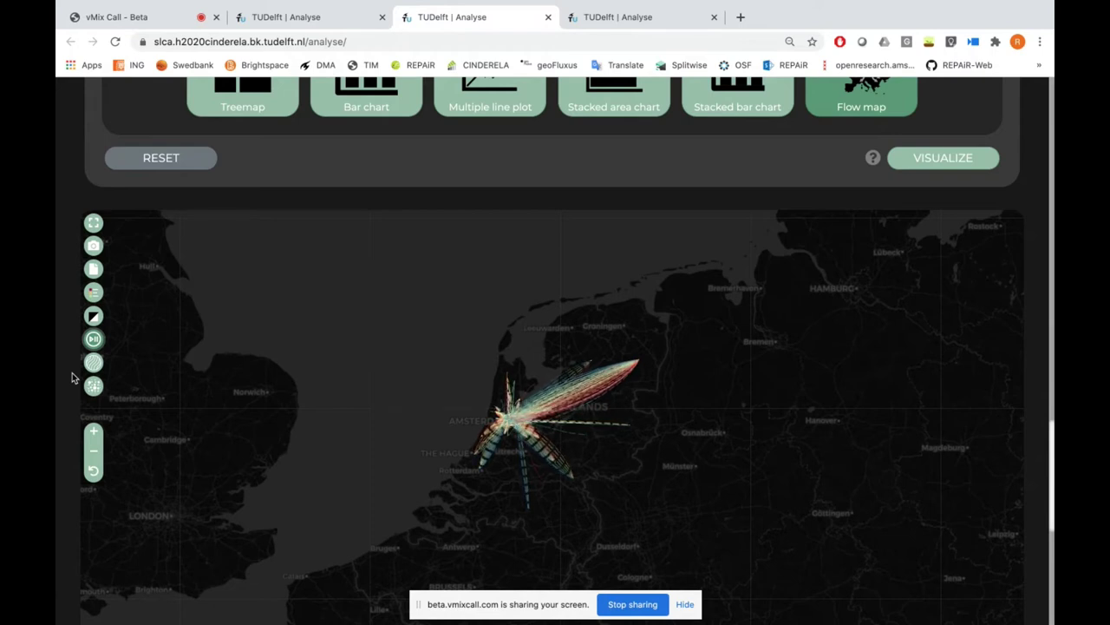
scroll(72, 377, "down", 1)
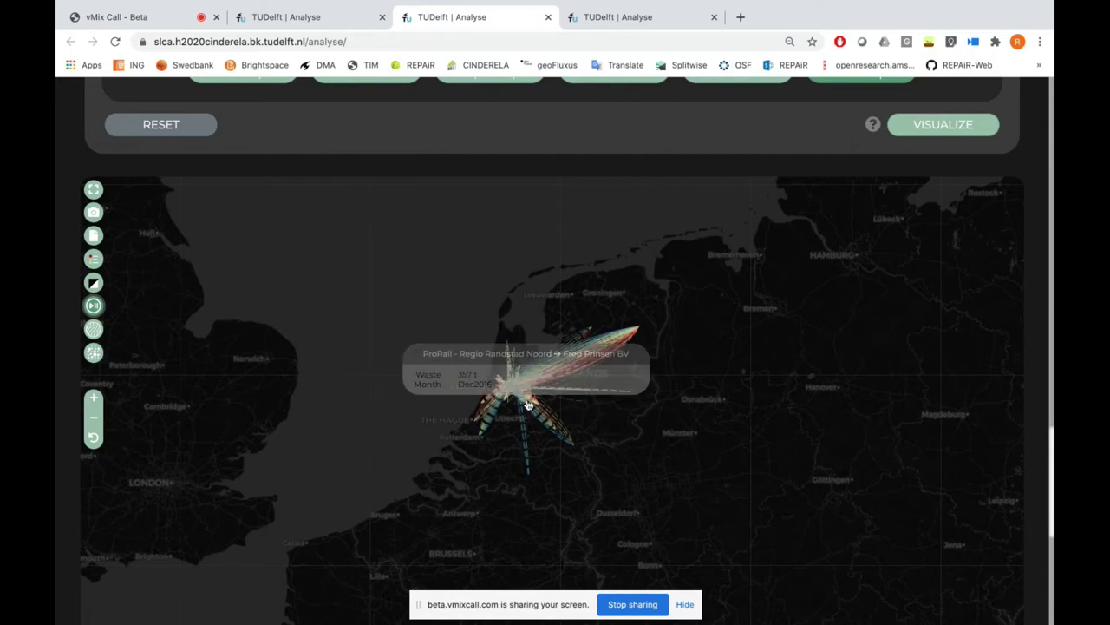
left_click(94, 398)
scroll(93, 399, "down", 1)
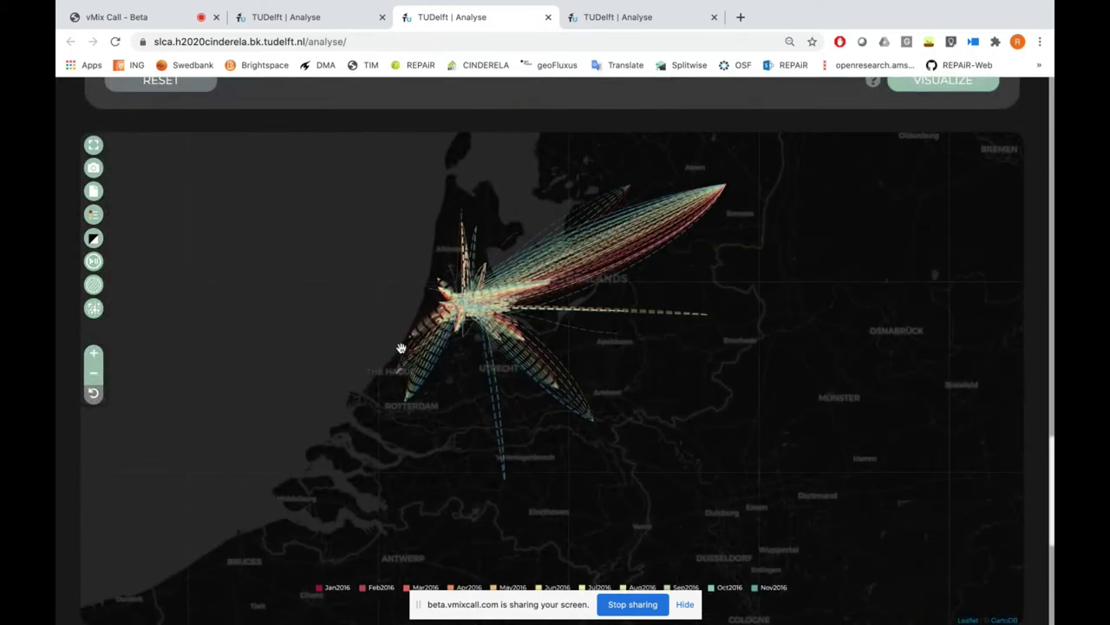
mouse_move(413, 353)
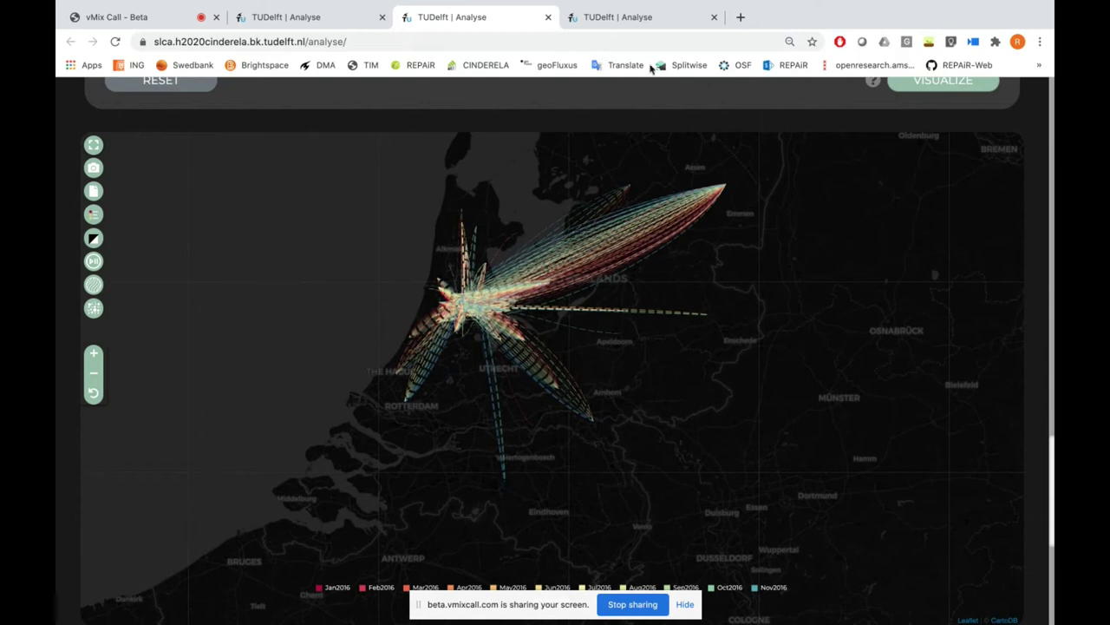
Step: Switch to the analysis with the CO2 road network map and inspect the emissions of a road segment near Amsterdam
left_click(636, 18)
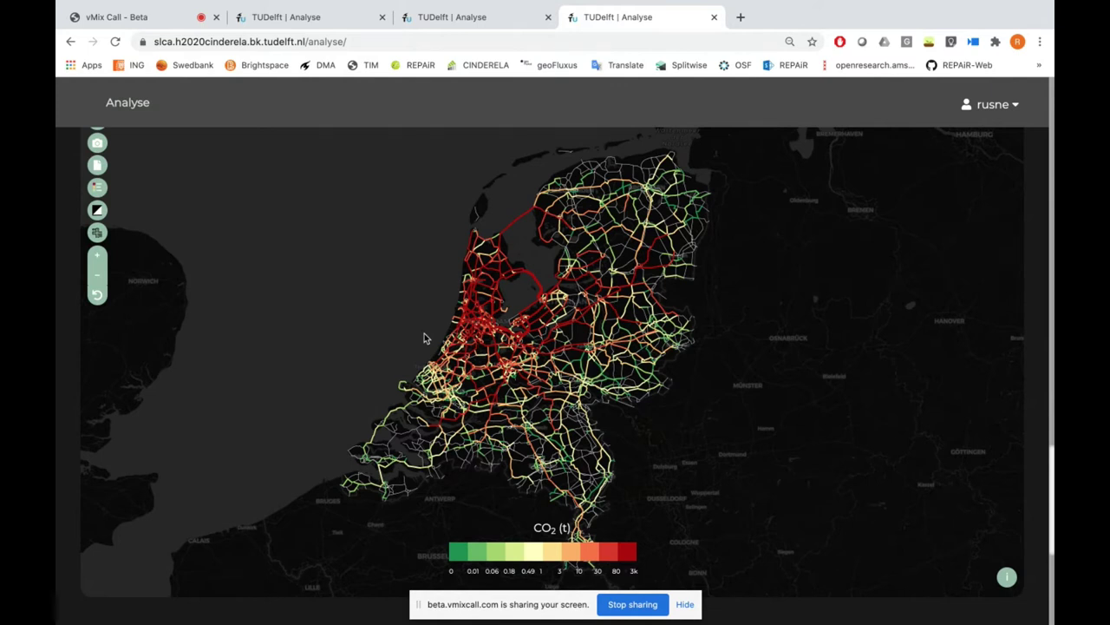
mouse_move(460, 333)
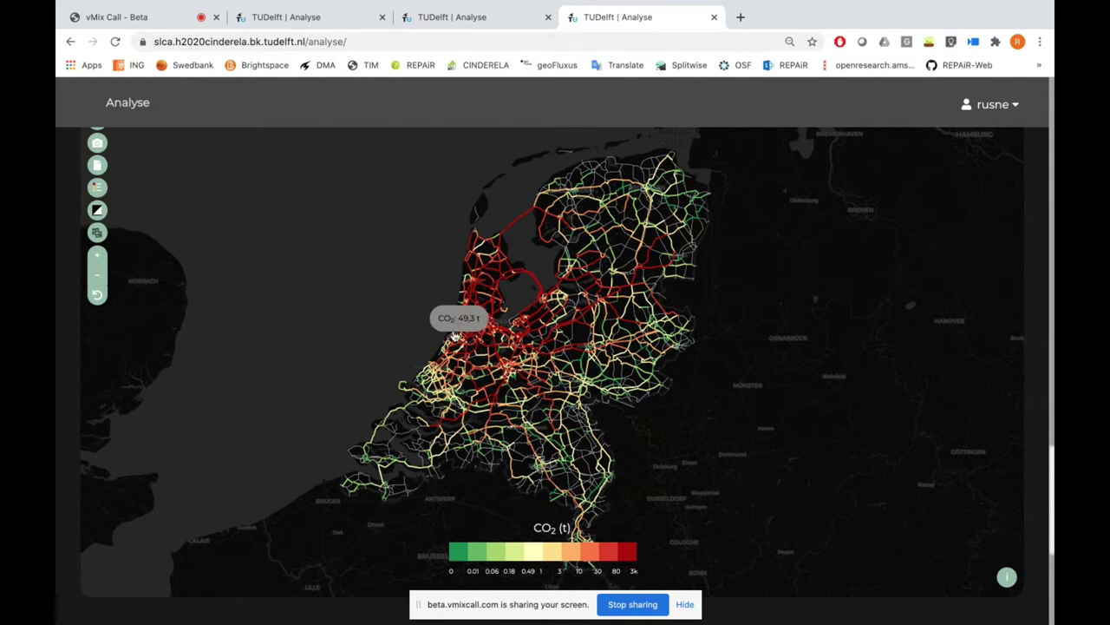